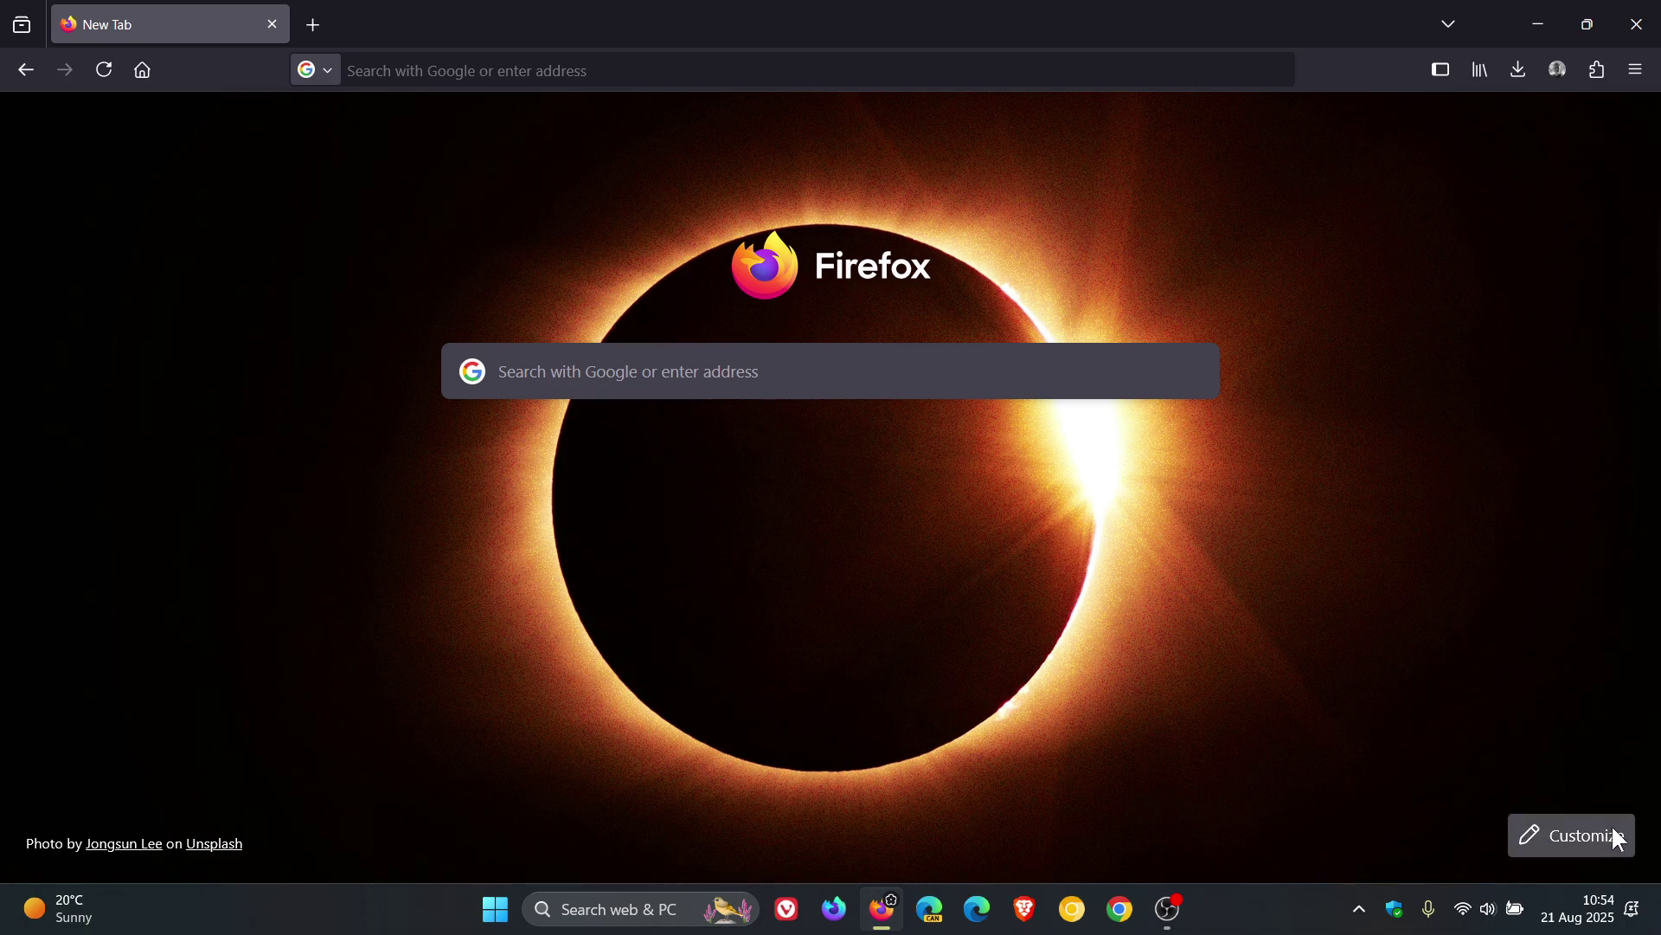
Step: Reach the Firefox Labs experimental settings from the new tab page's customise menu
left_click(1611, 829)
left_click(1360, 673)
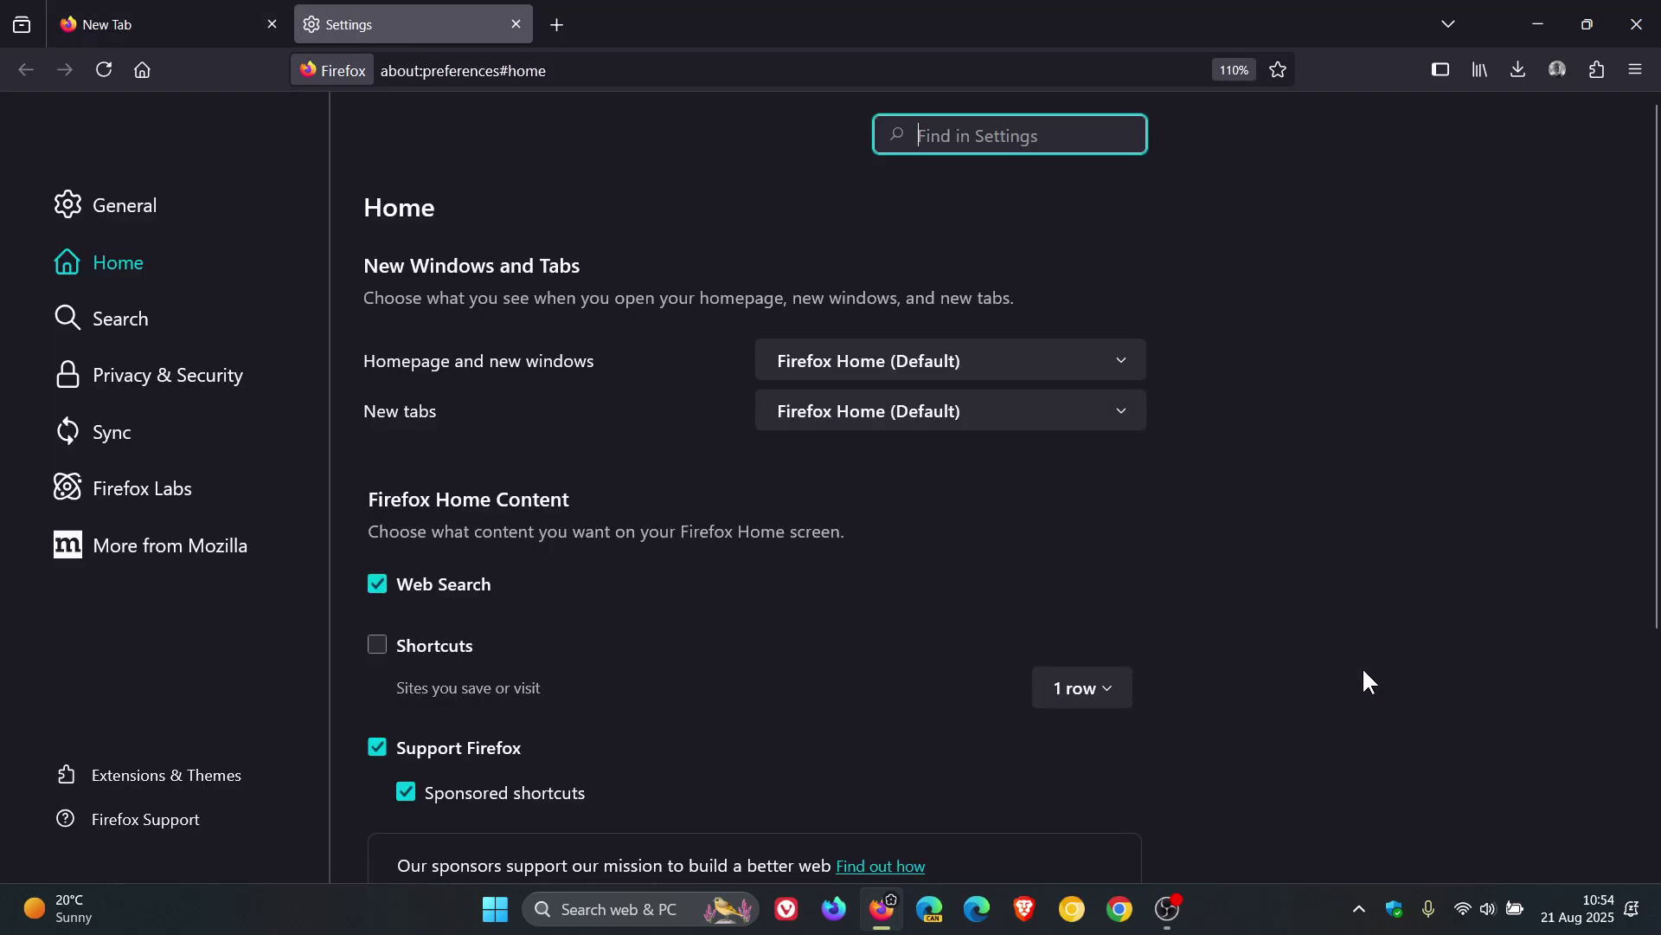
left_click(141, 485)
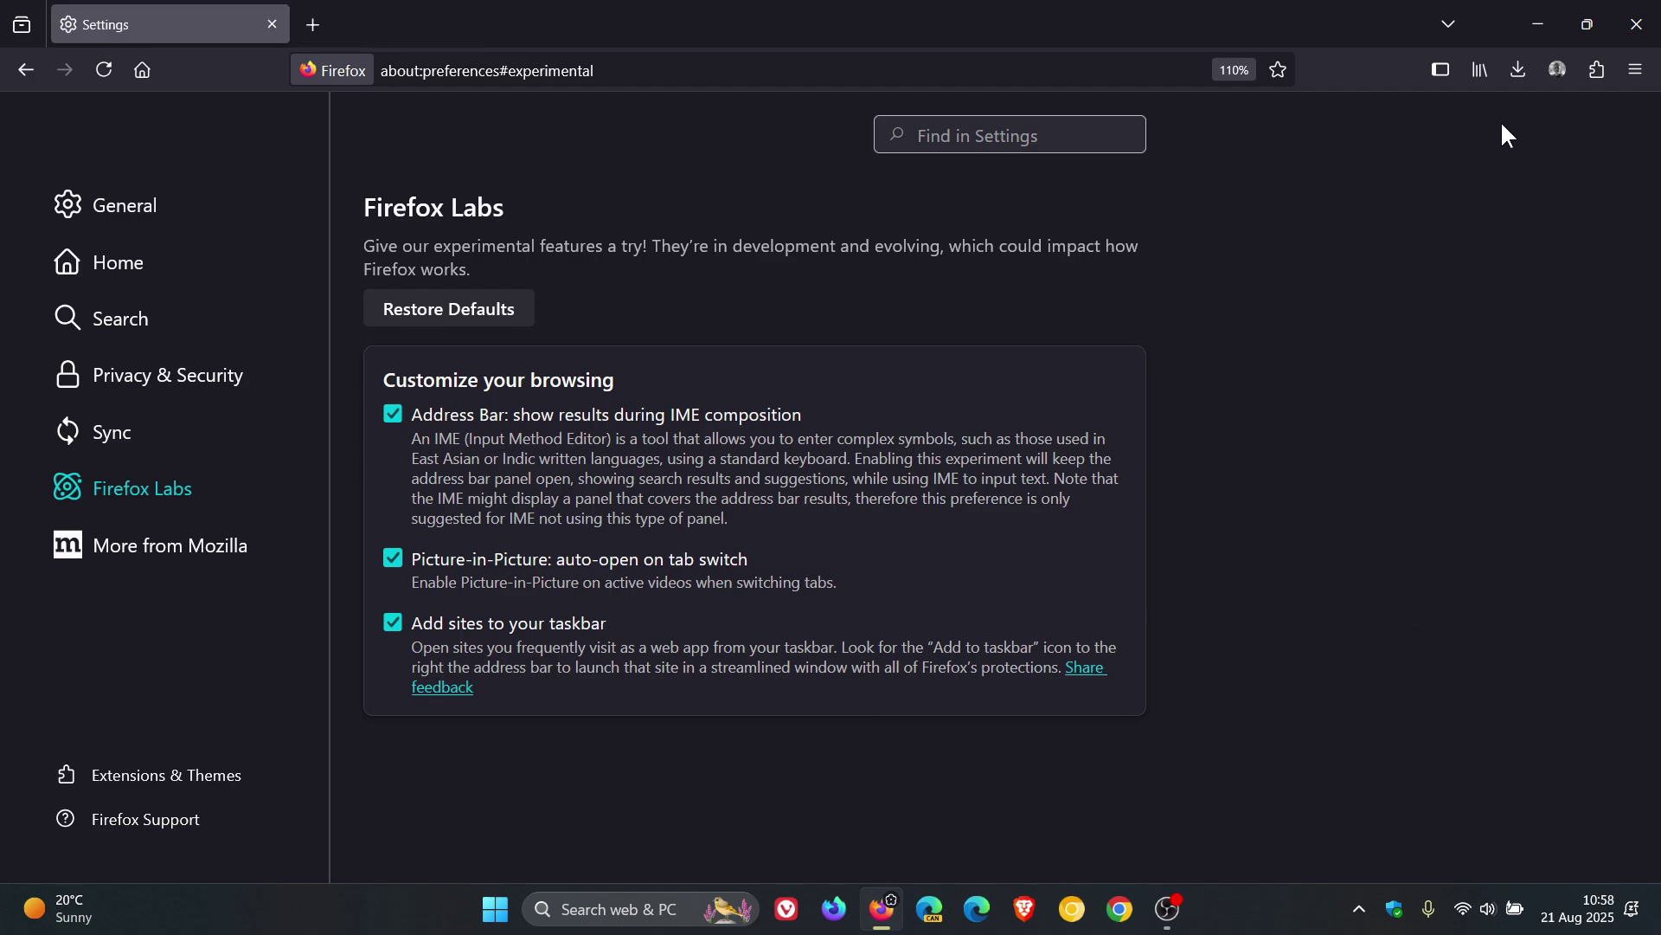
Step: Load the BrenTech YouTube channel from the Library bookmarks and add it to the taskbar as an app
left_click(1478, 67)
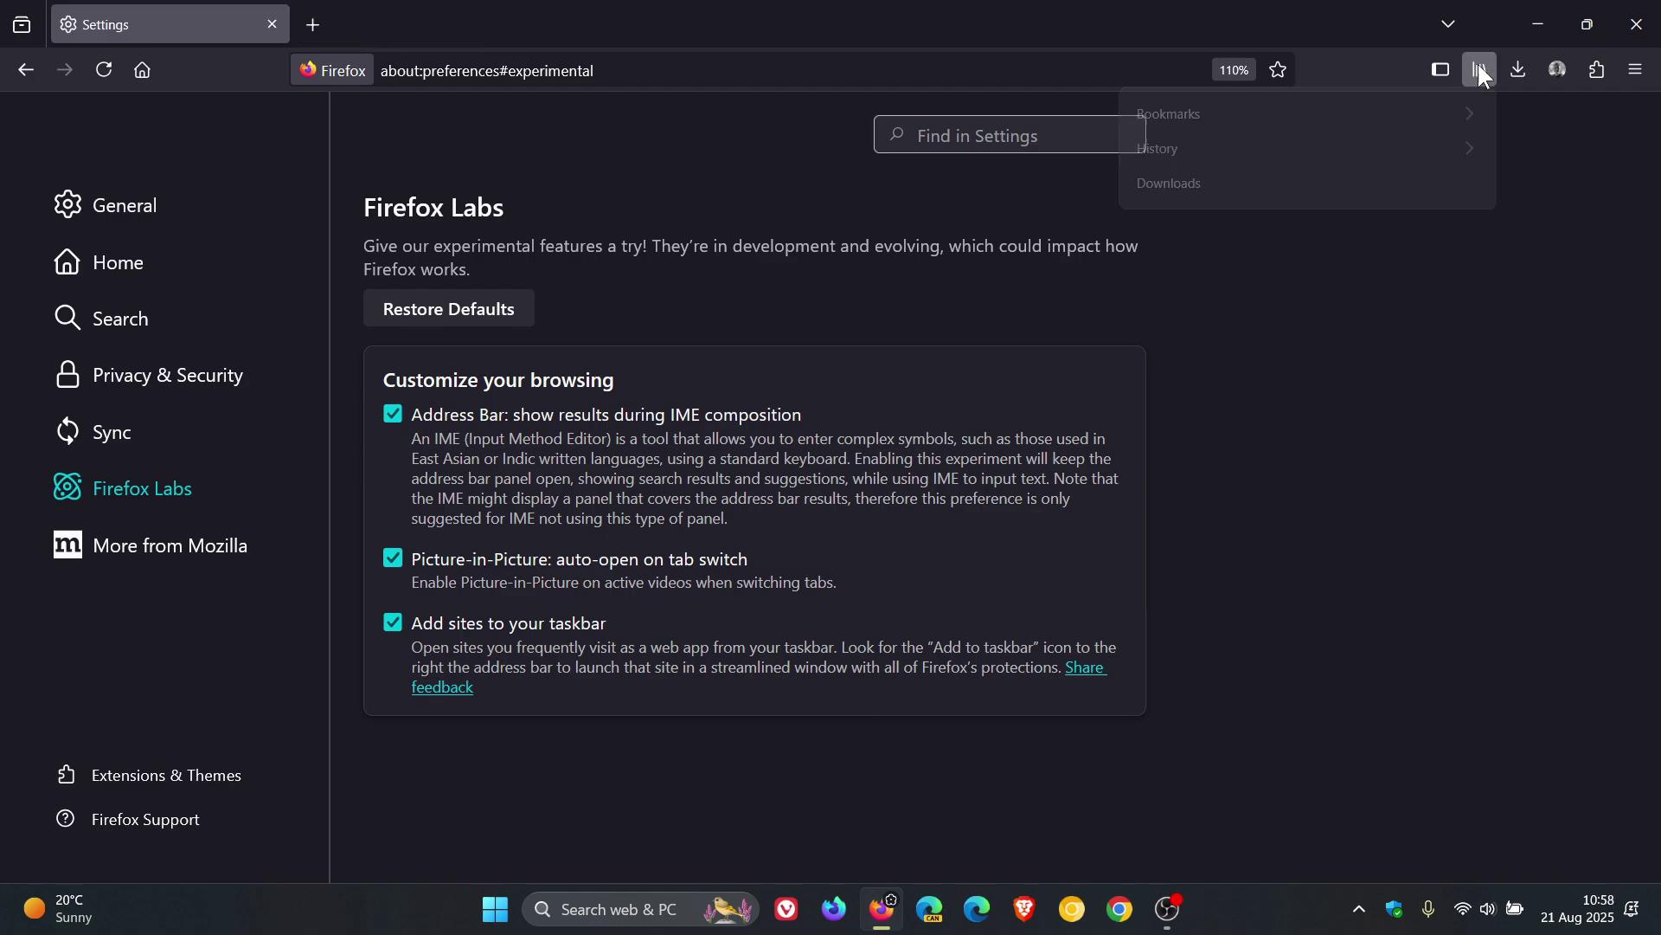
left_click(1370, 114)
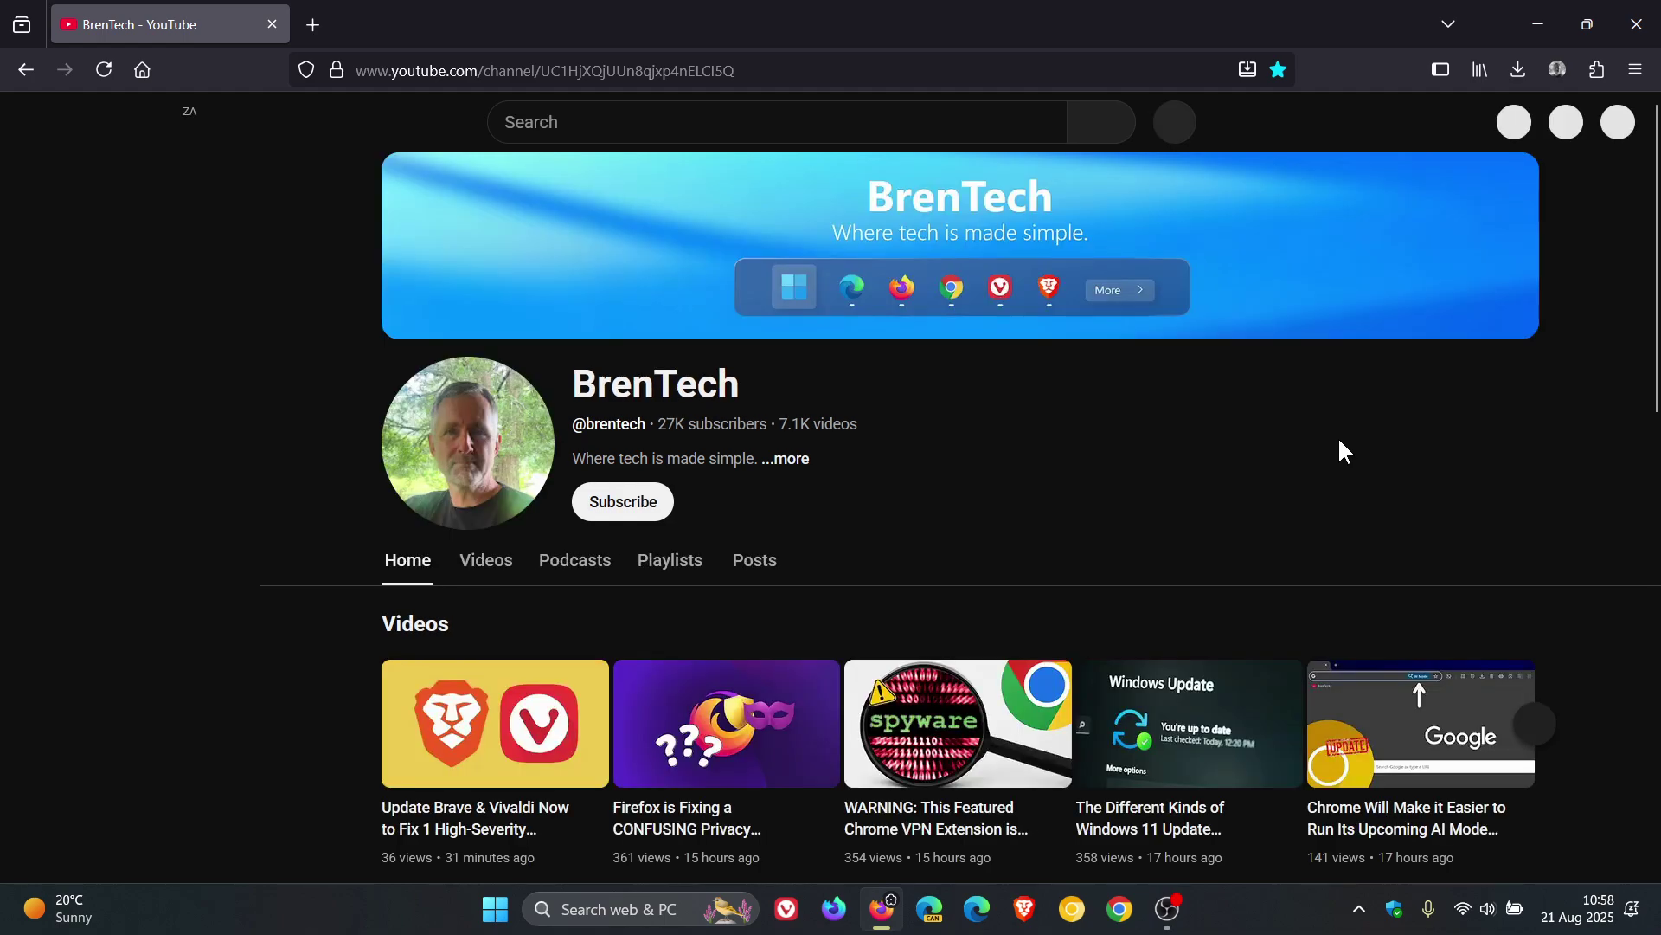
left_click(1247, 69)
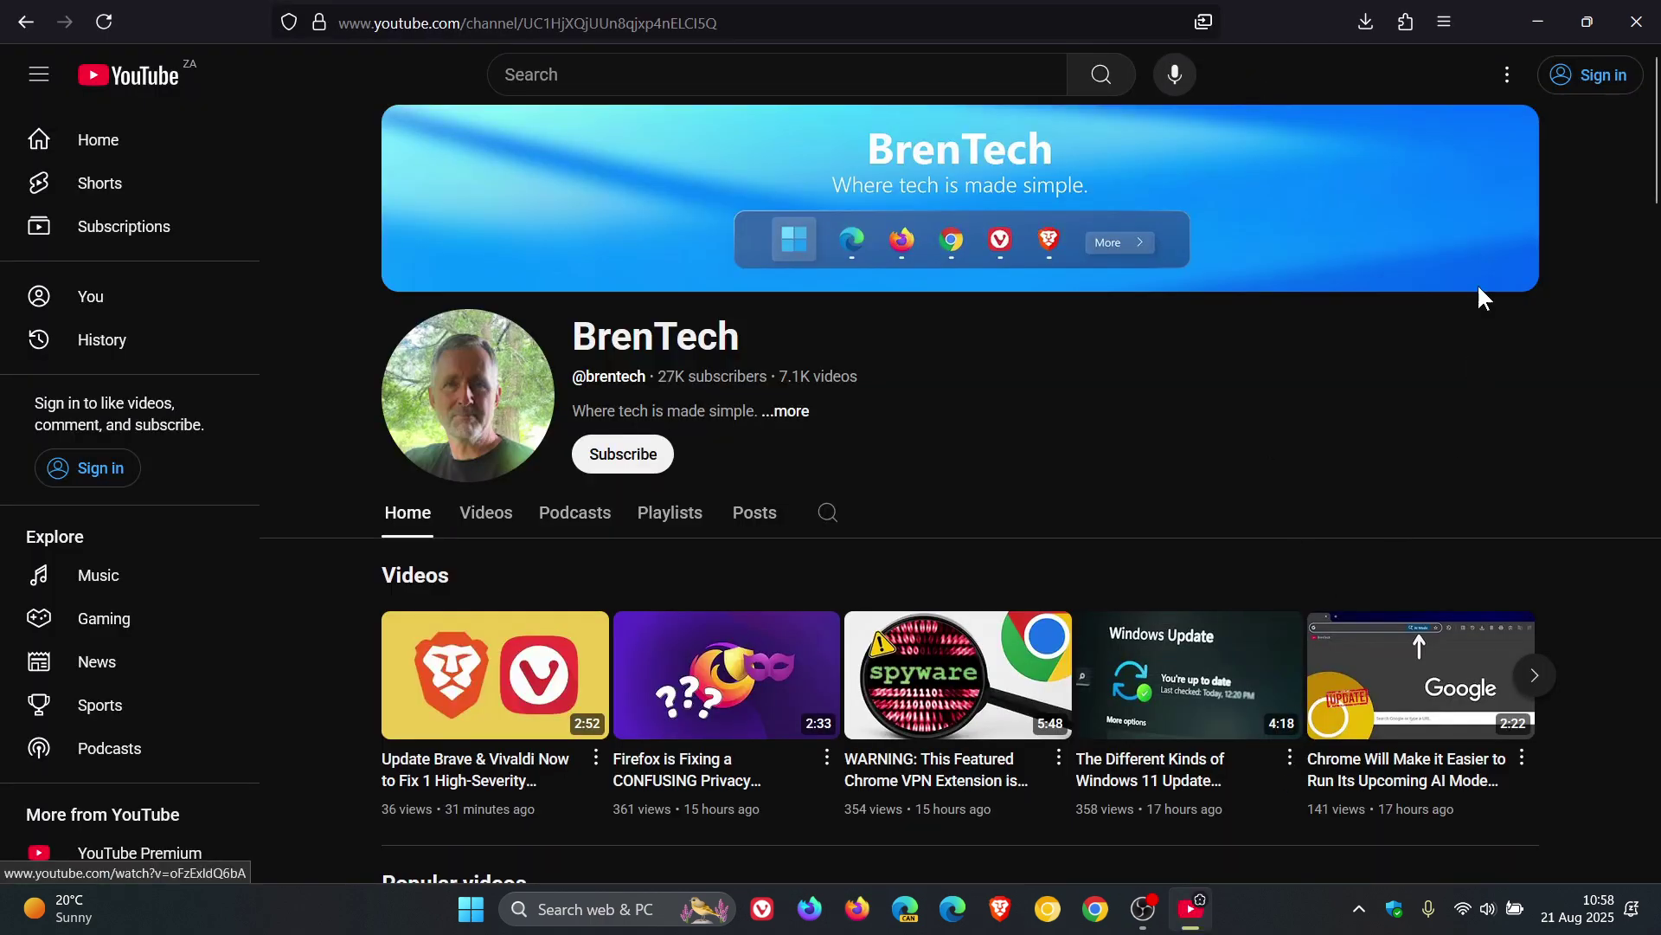
left_click(1531, 25)
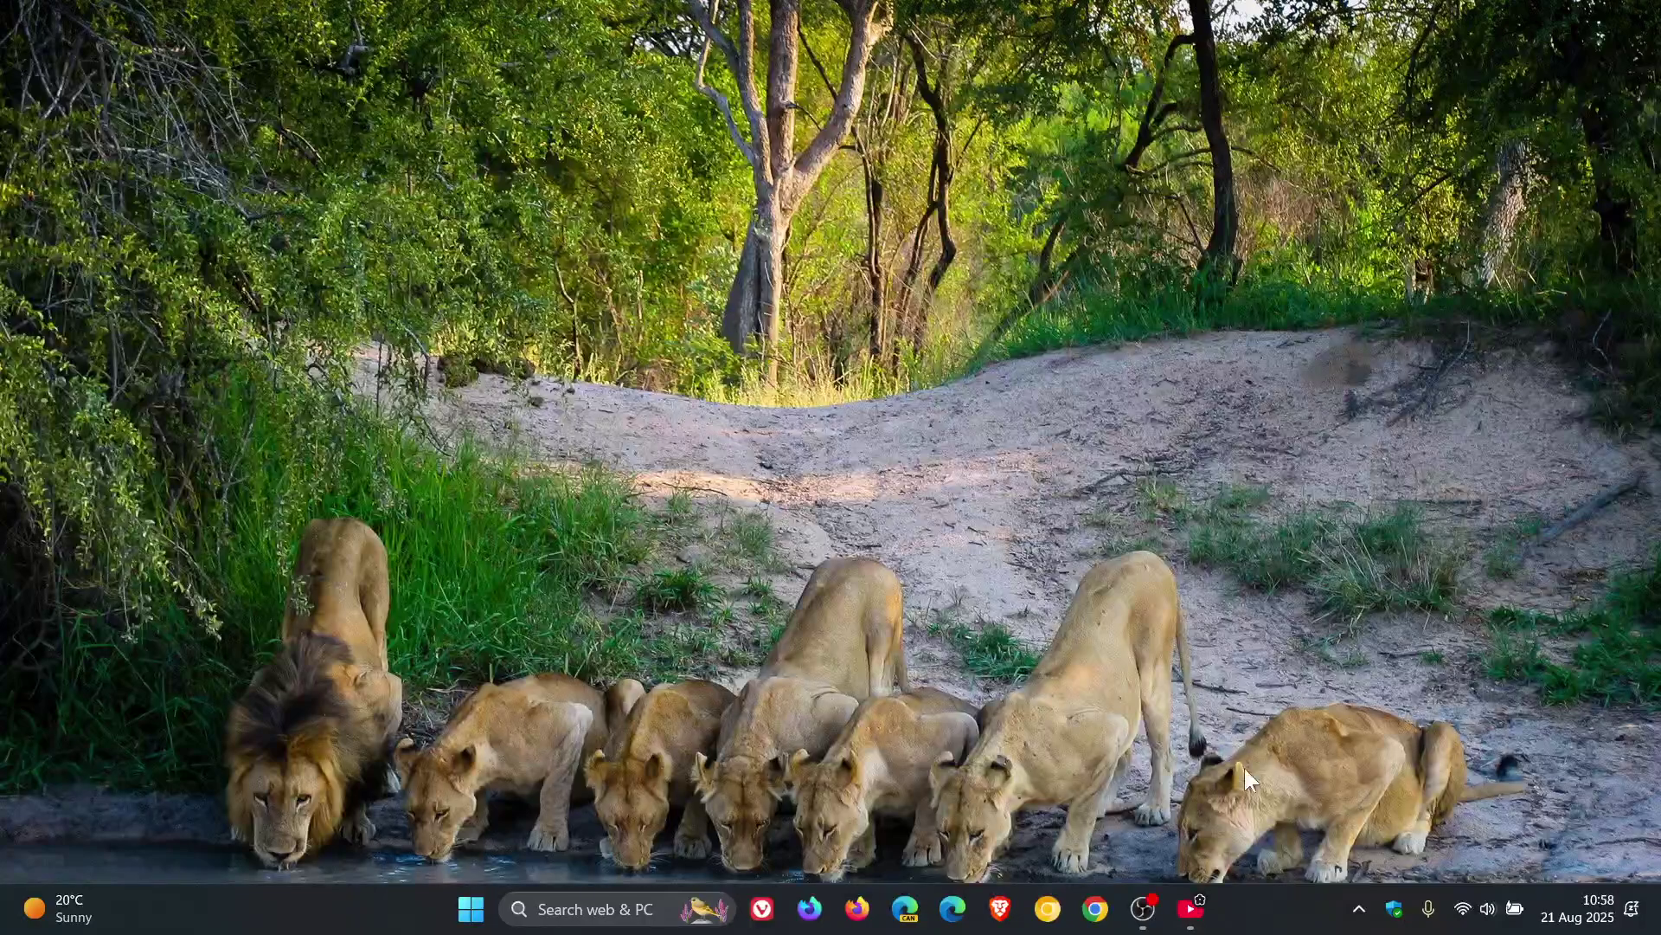
left_click(1190, 910)
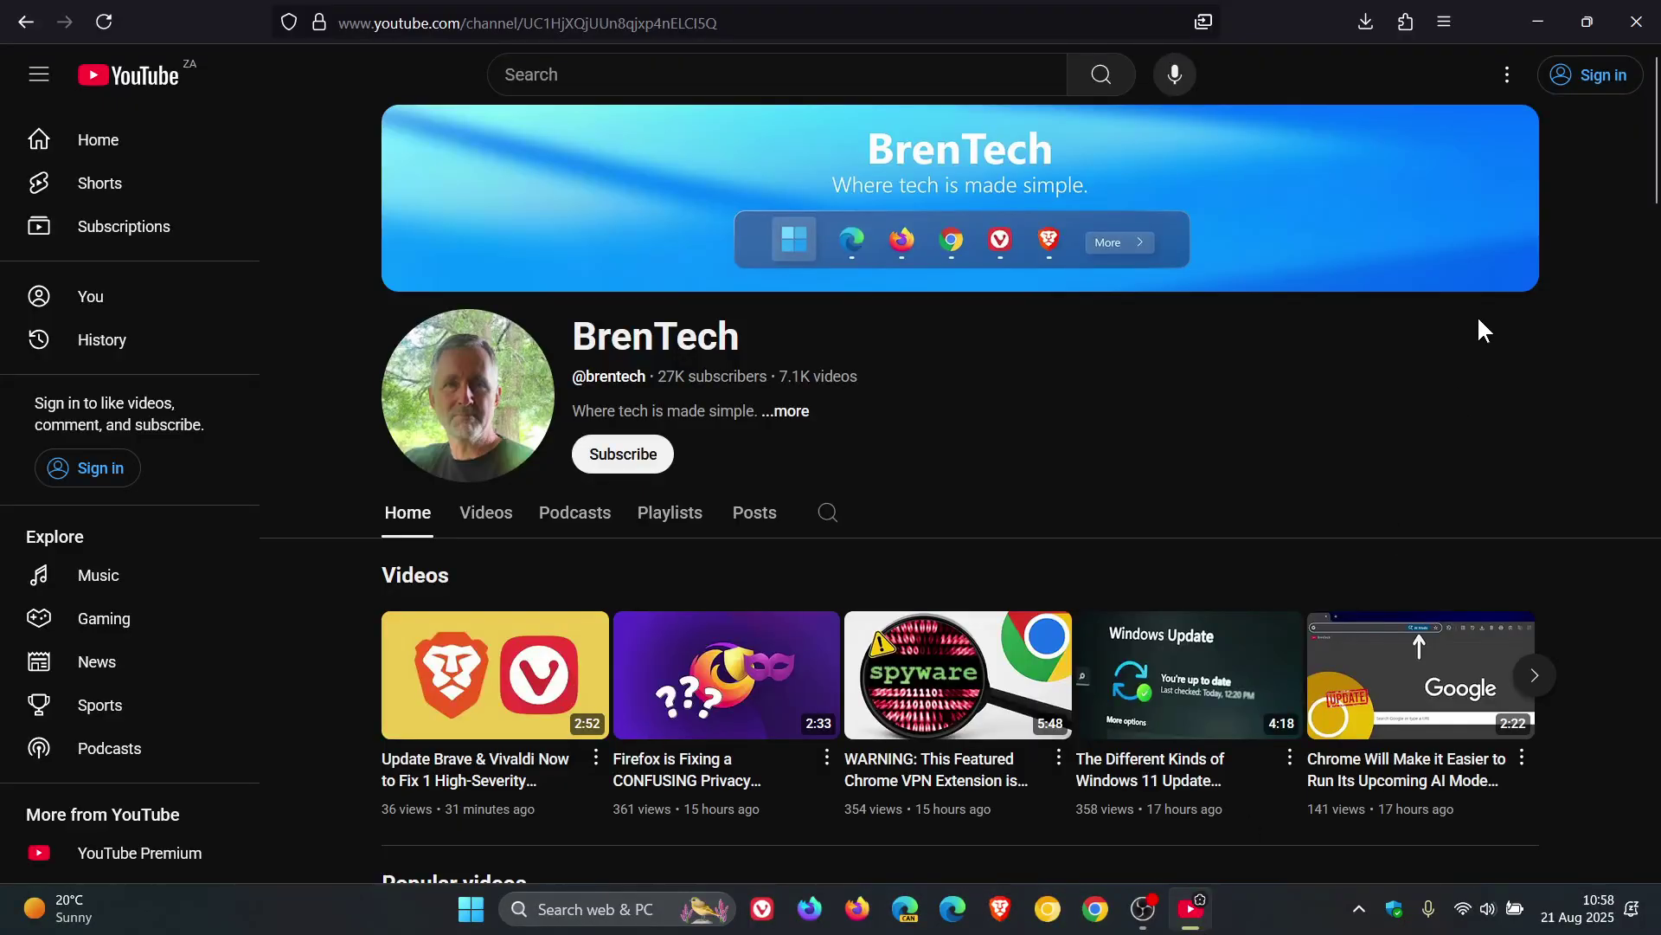
Step: Minimise the YouTube app and pin its taskbar icon via 'Pin to taskbar'
left_click(1532, 27)
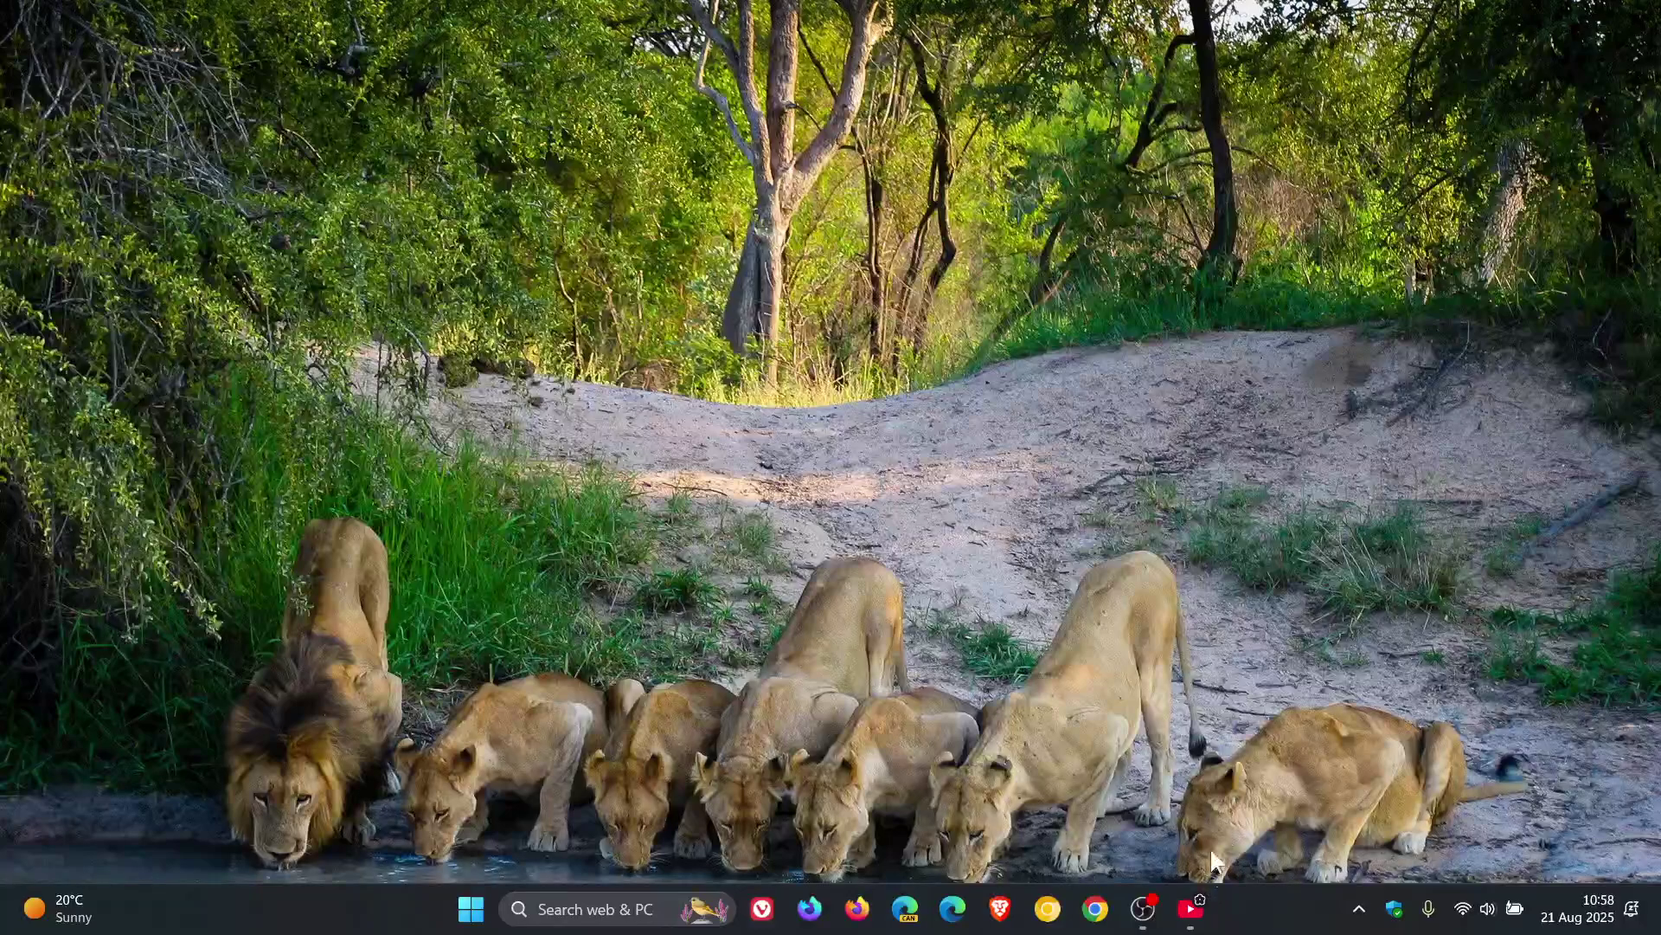
right_click(1194, 915)
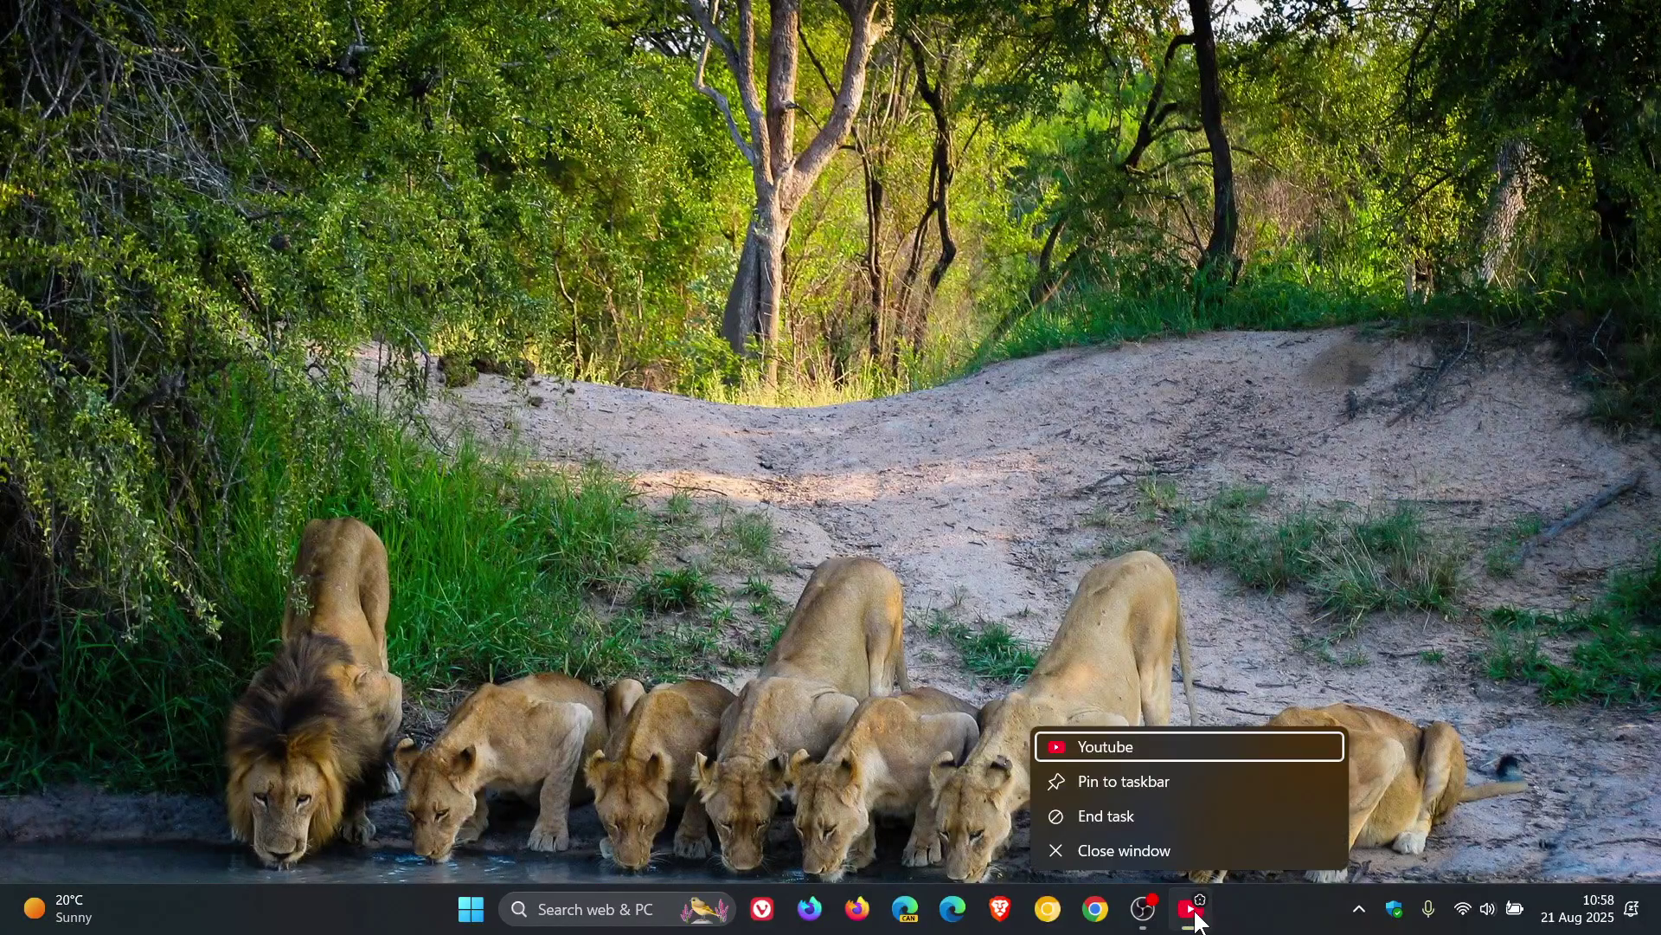
left_click(1174, 780)
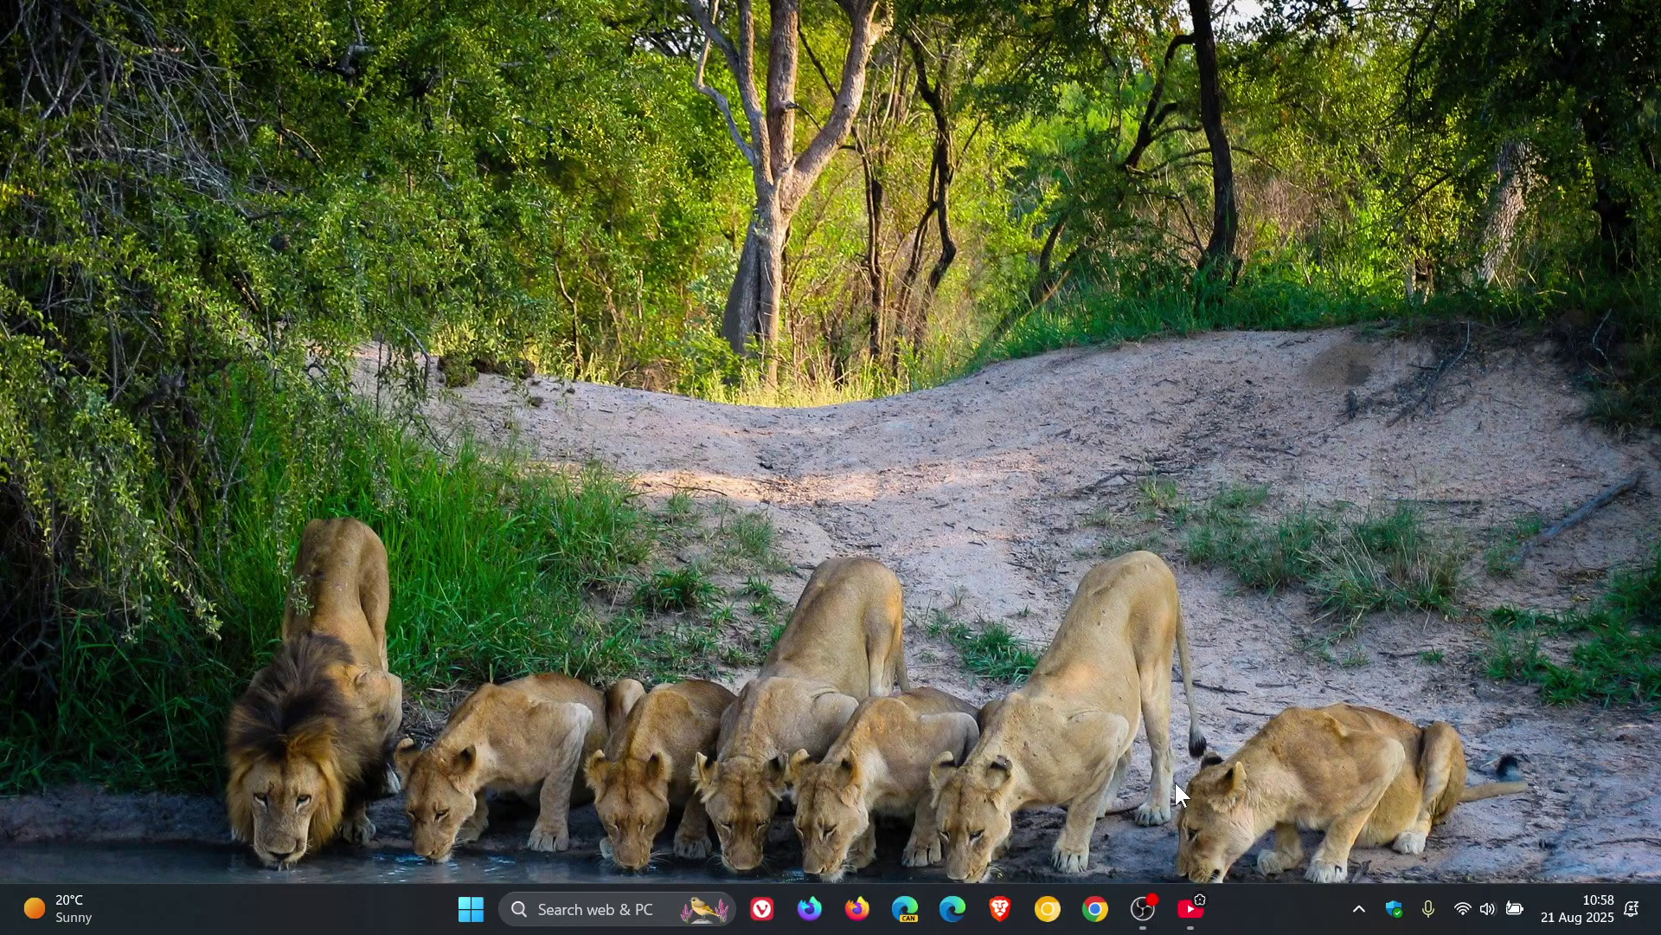
Step: Close the YouTube app window and relaunch it from its pinned taskbar icon
left_click(1190, 916)
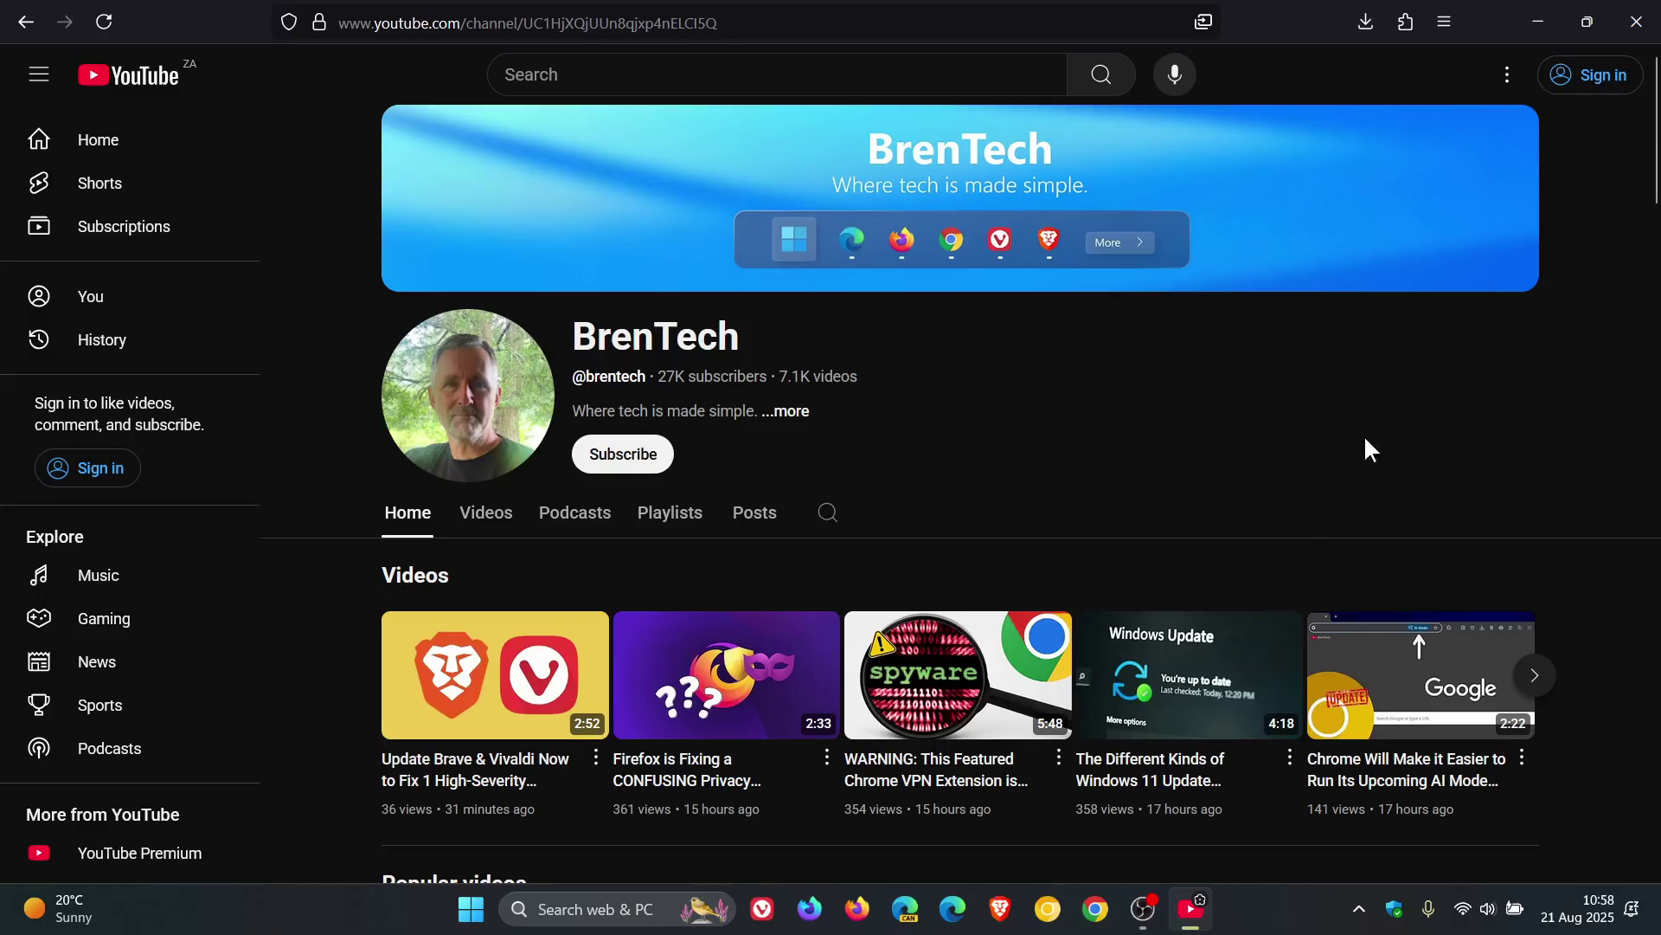
left_click(1638, 22)
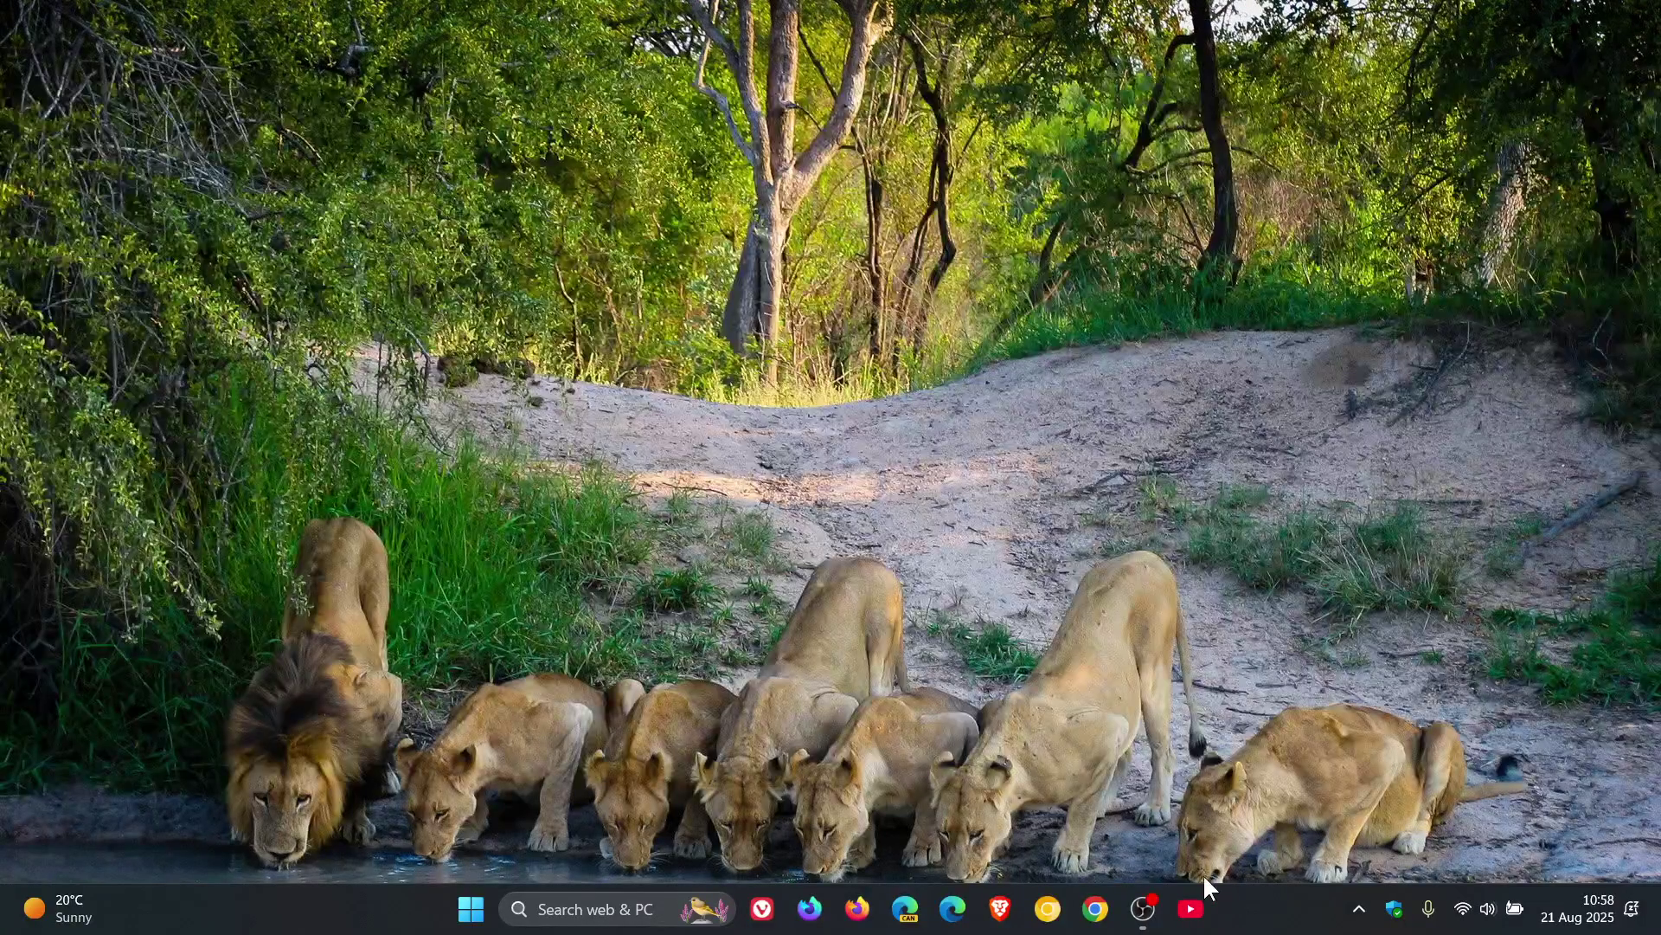
left_click(1191, 912)
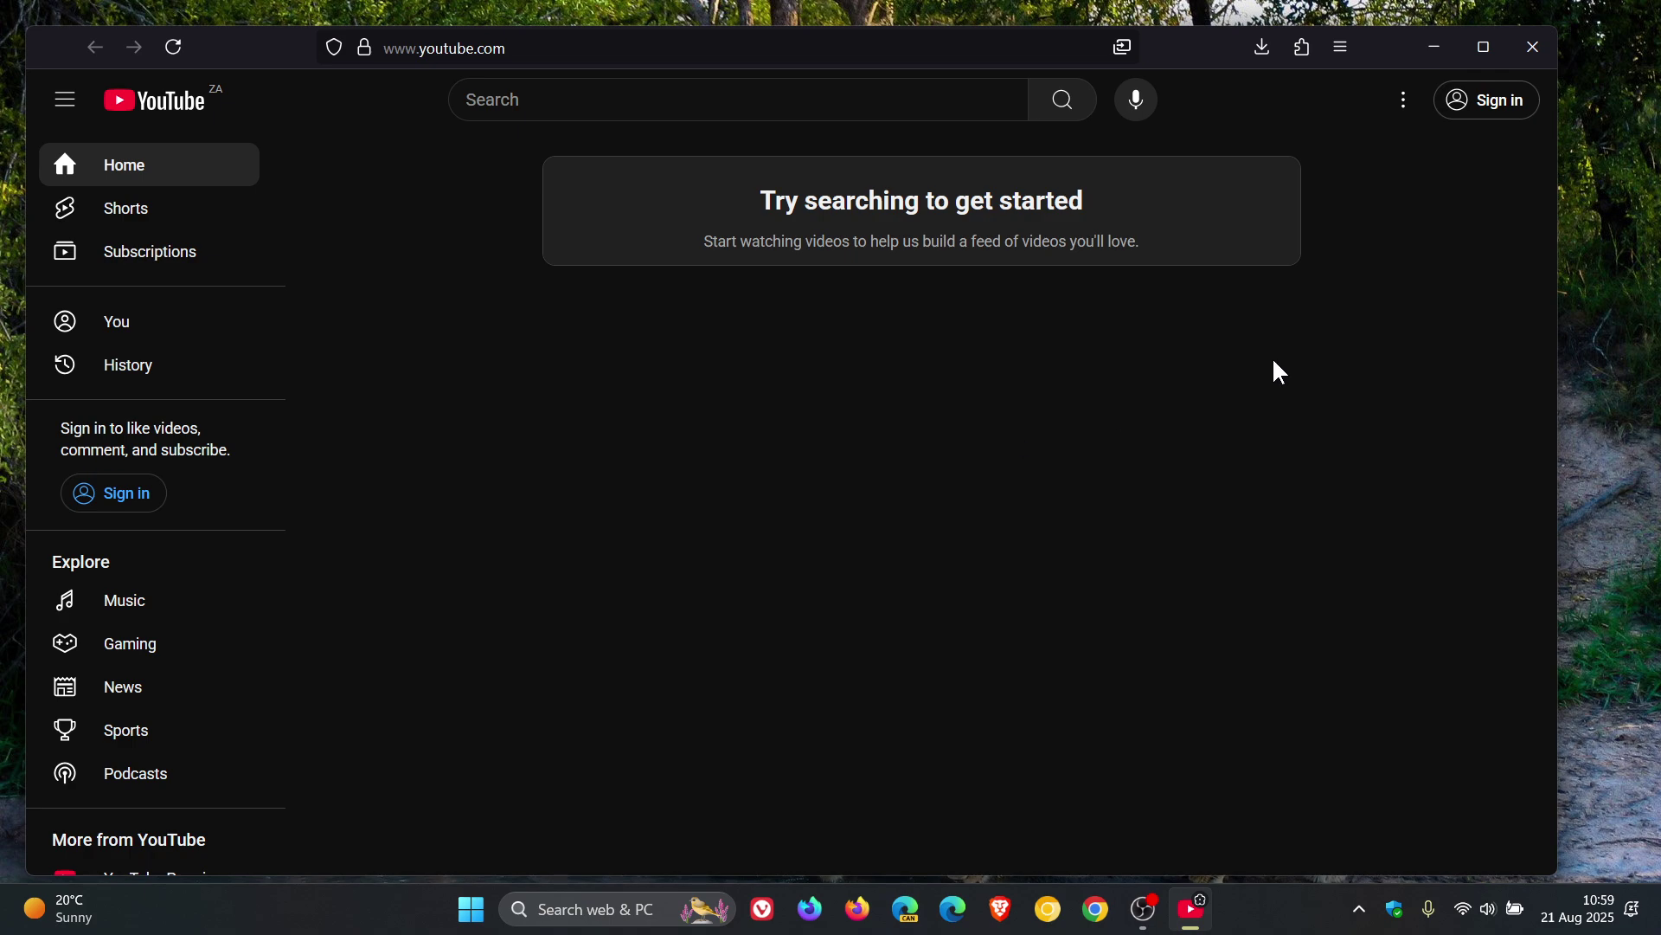
Step: Close YouTube, start a maximised Firefox window and load the Wikipedia bookmark from the Library
left_click(1534, 50)
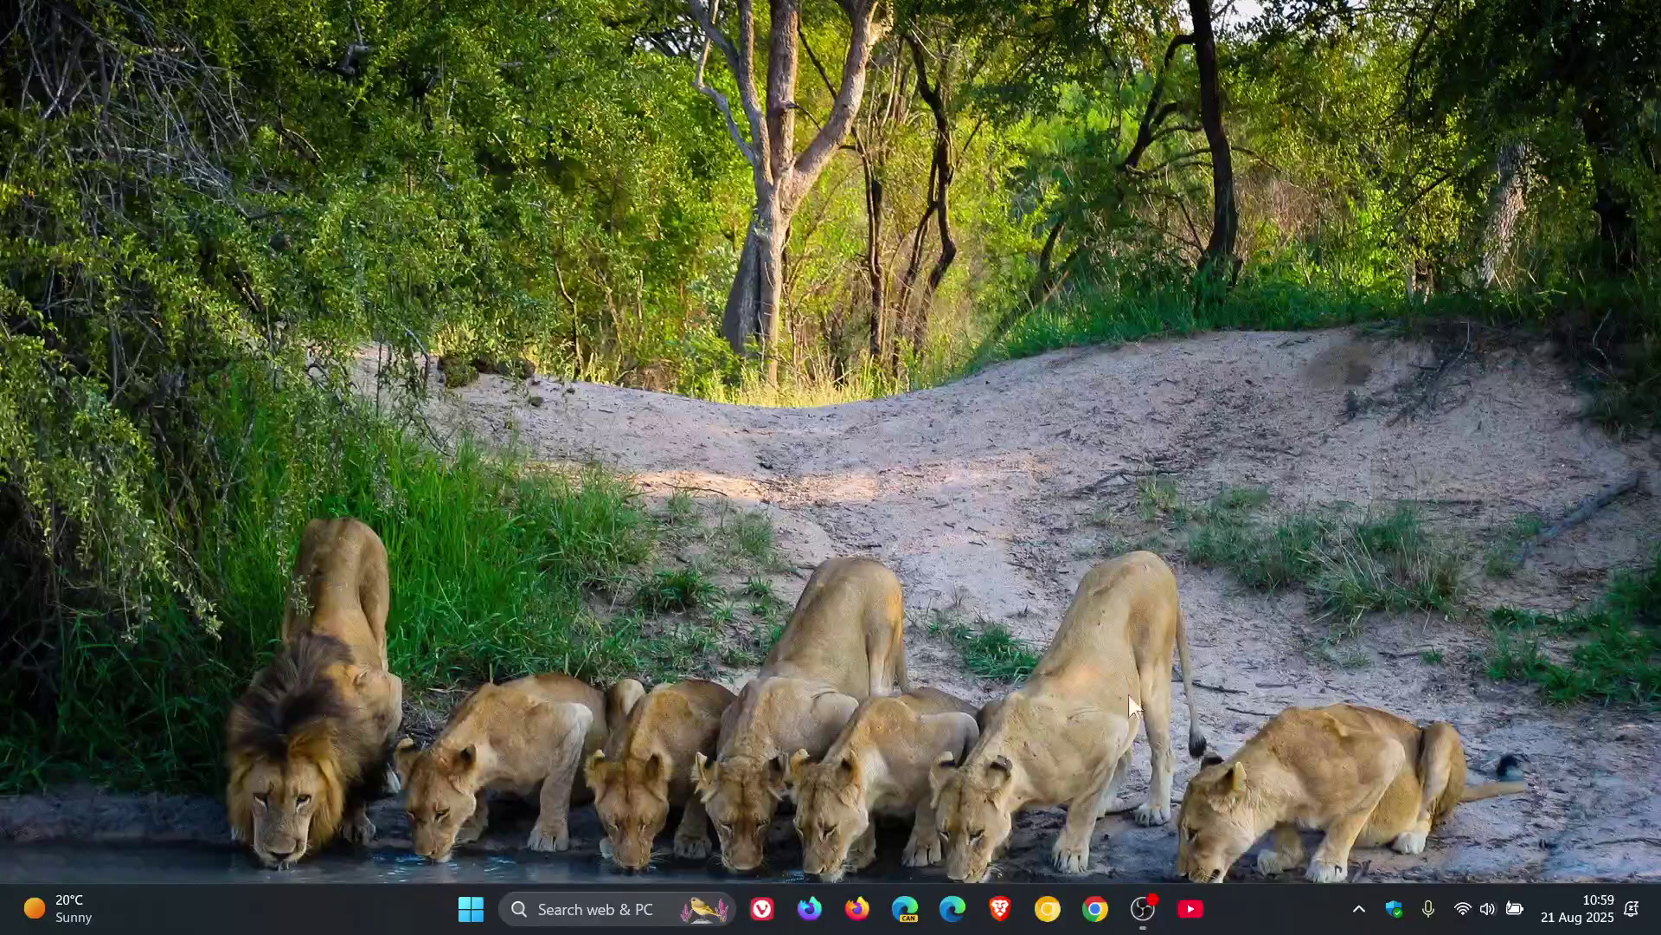
left_click(856, 909)
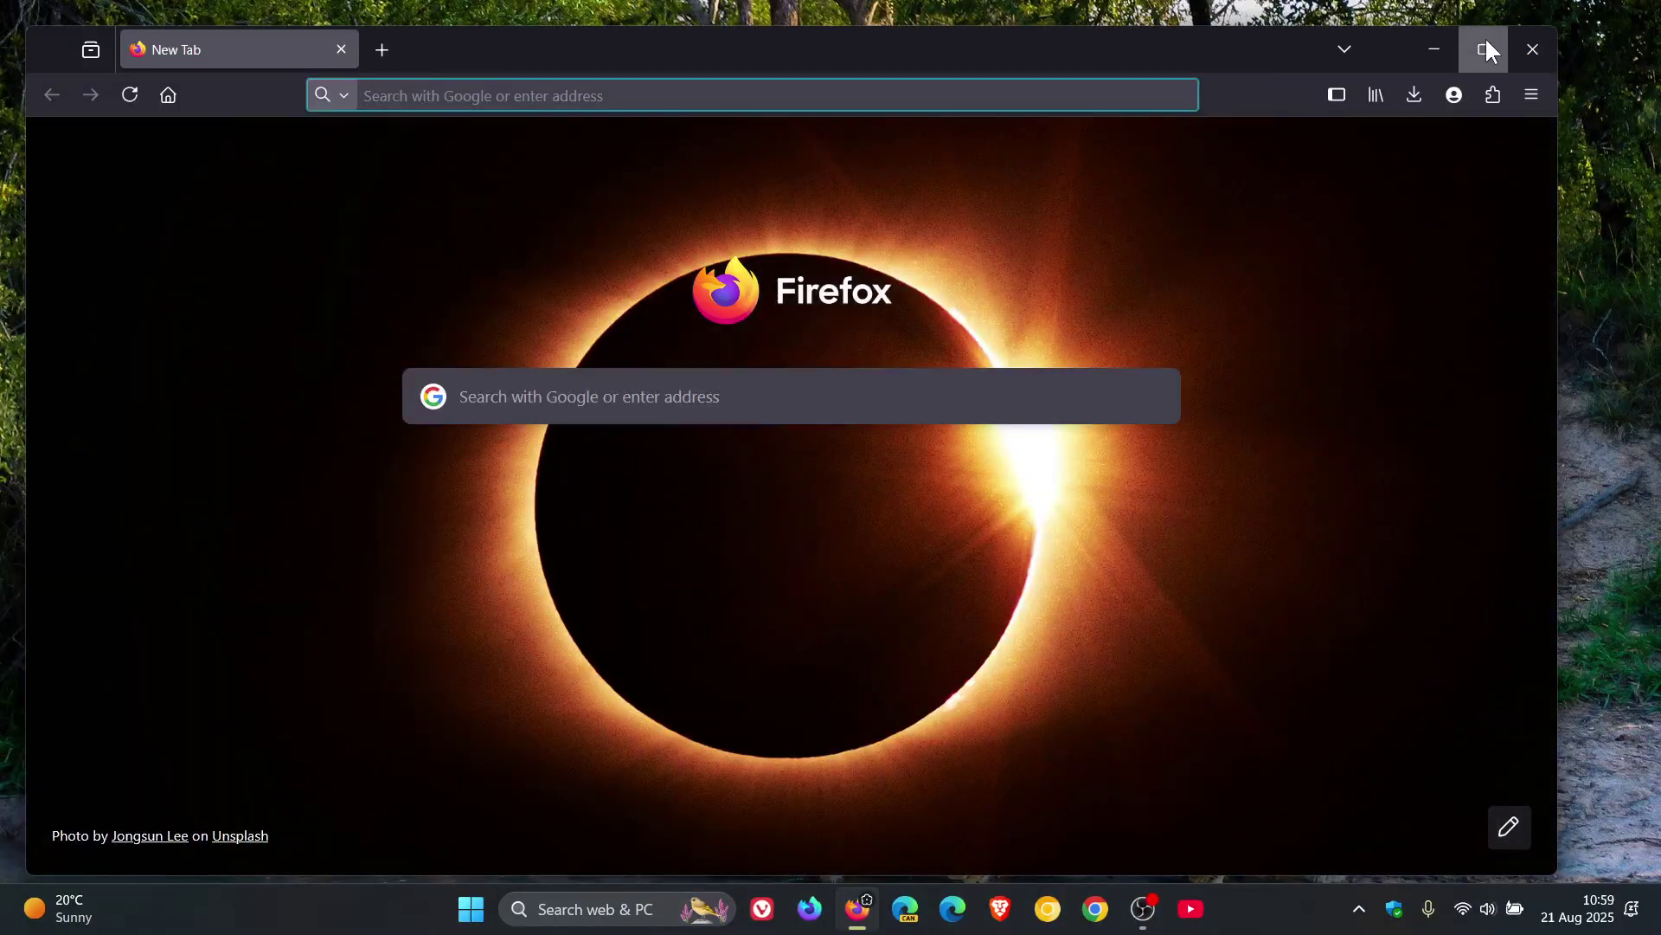
left_click(1488, 49)
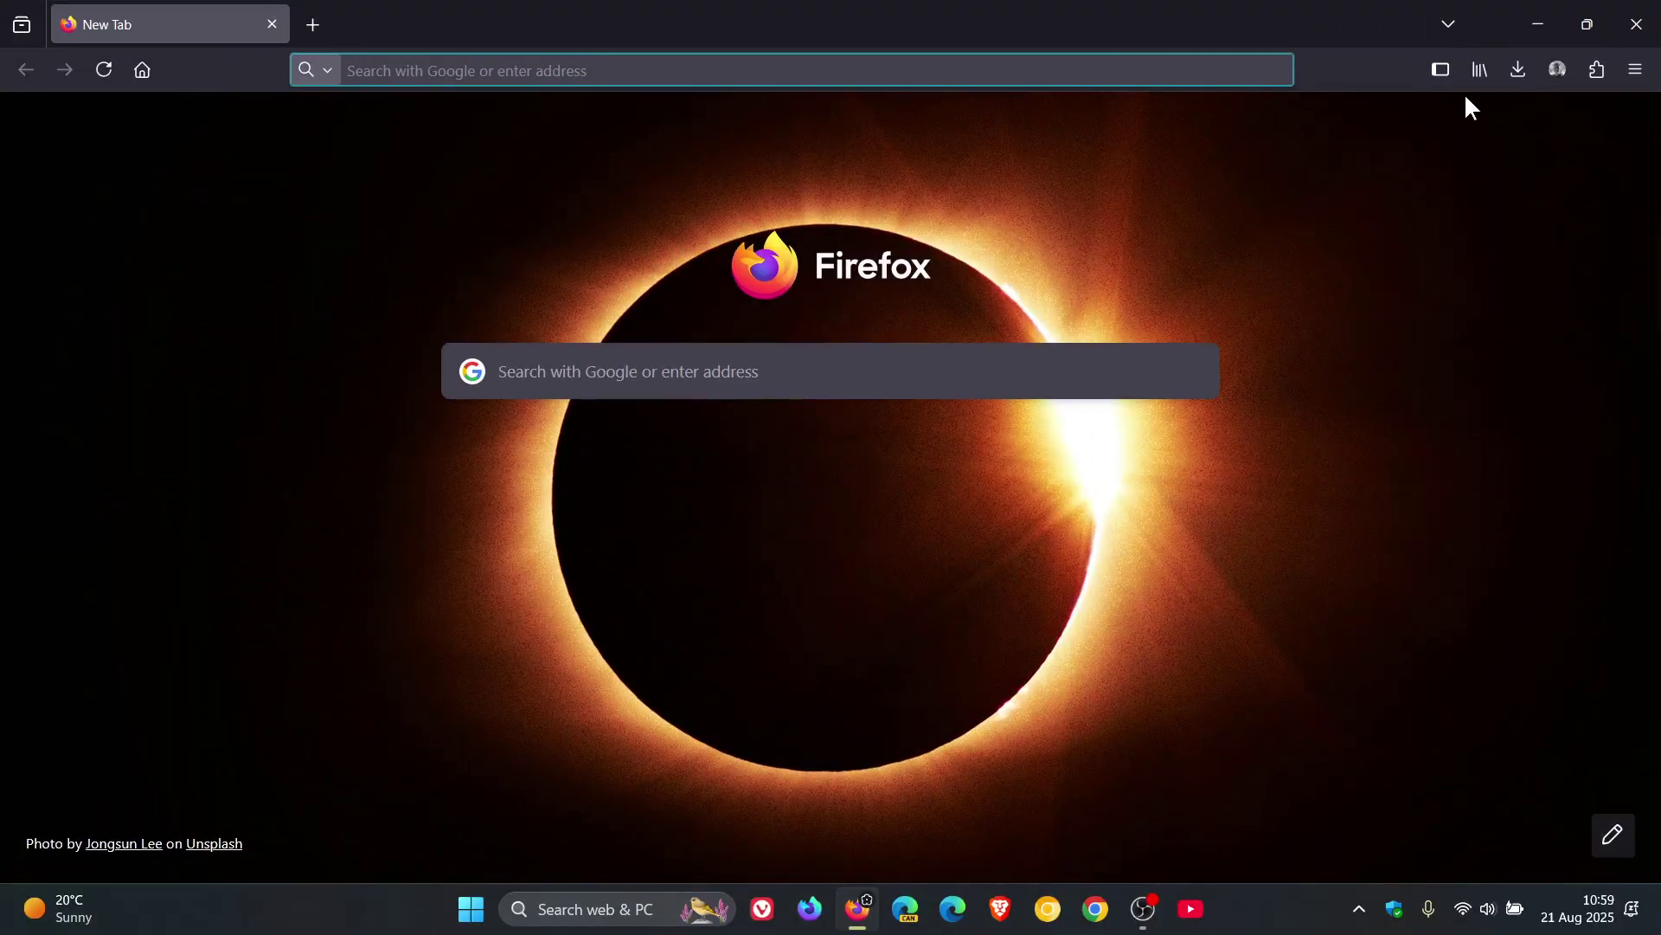
left_click(1479, 69)
left_click(1335, 112)
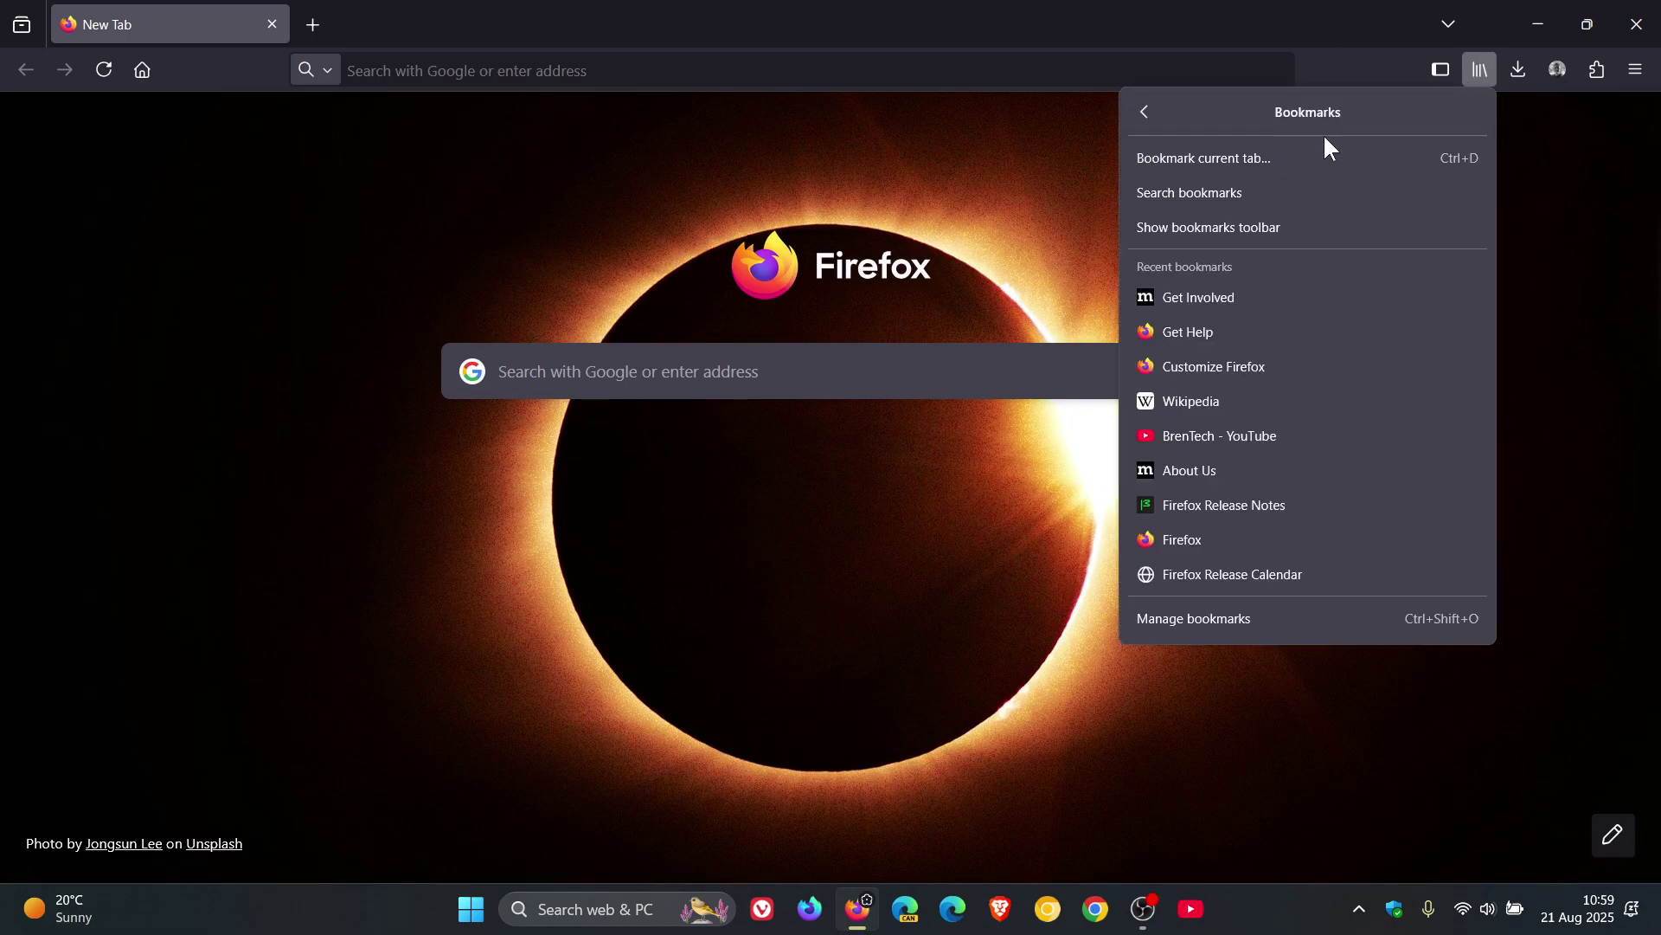
left_click(1320, 406)
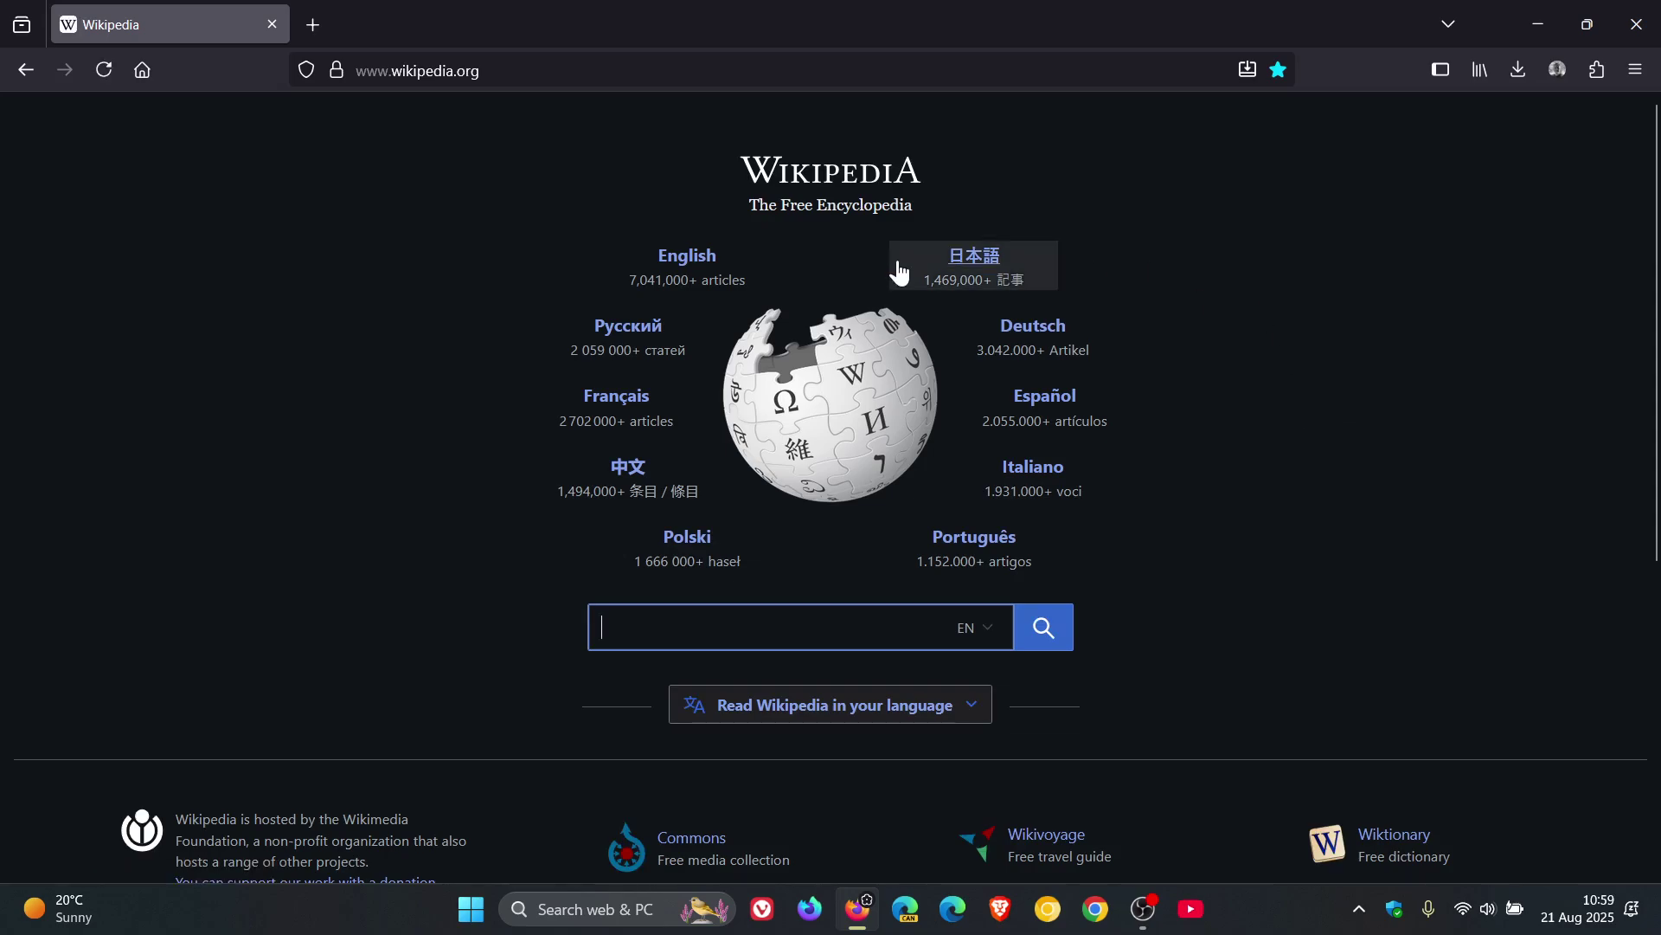
Step: Go to the English Wikipedia main page and add it to the taskbar as an app
left_click(684, 263)
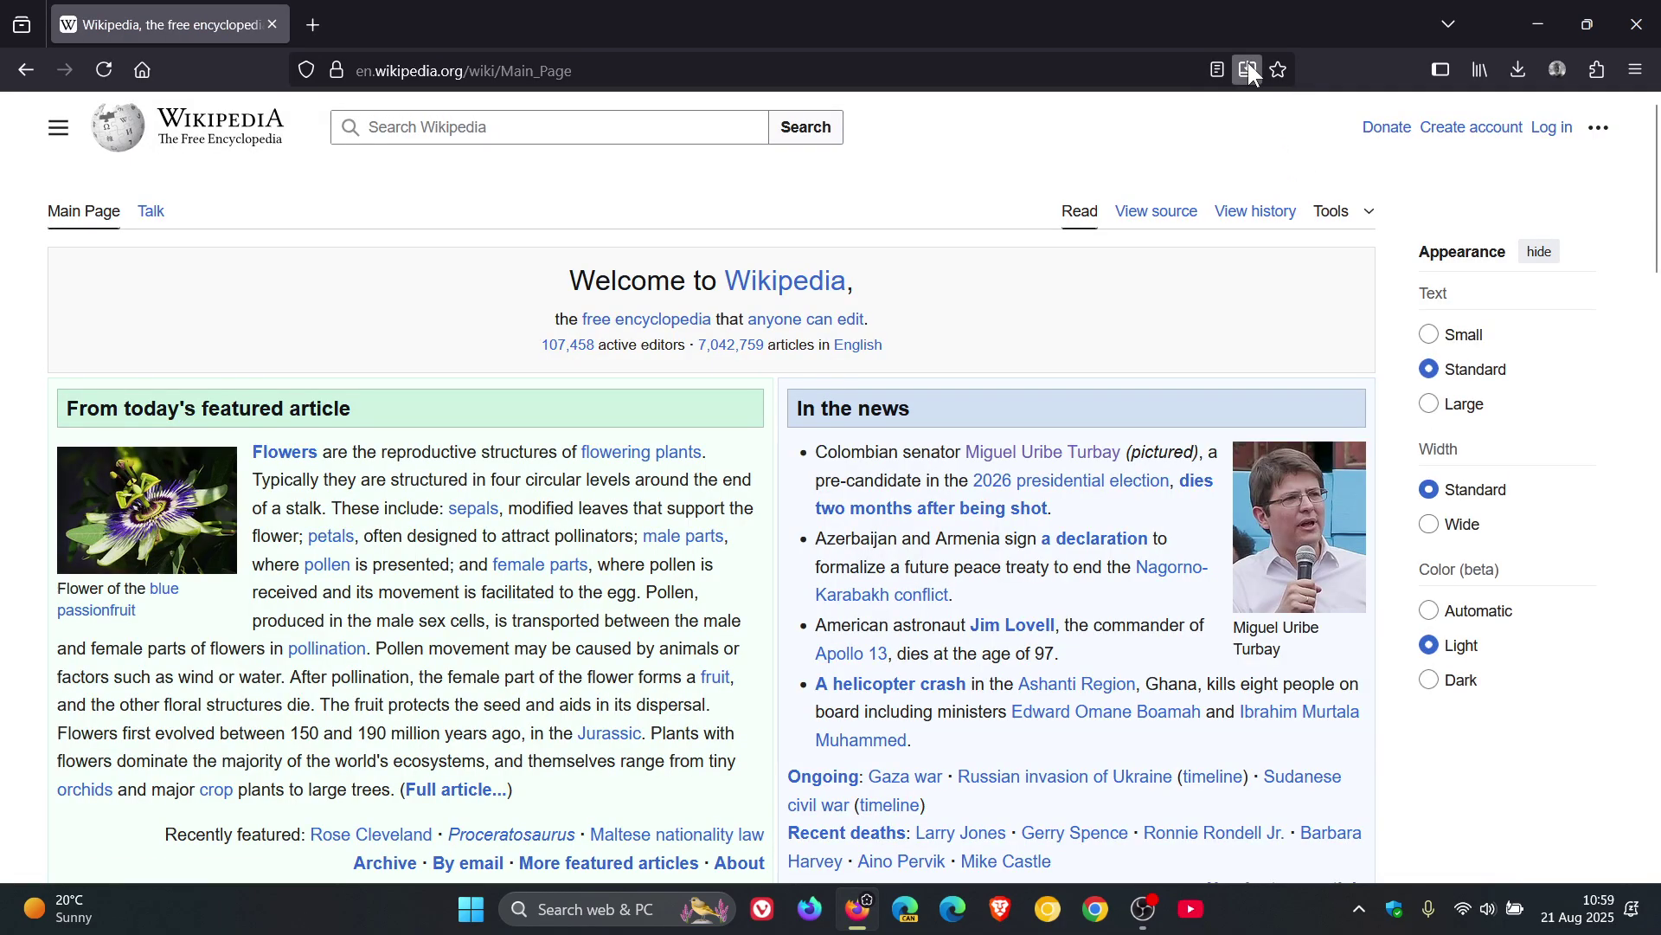
left_click(1248, 71)
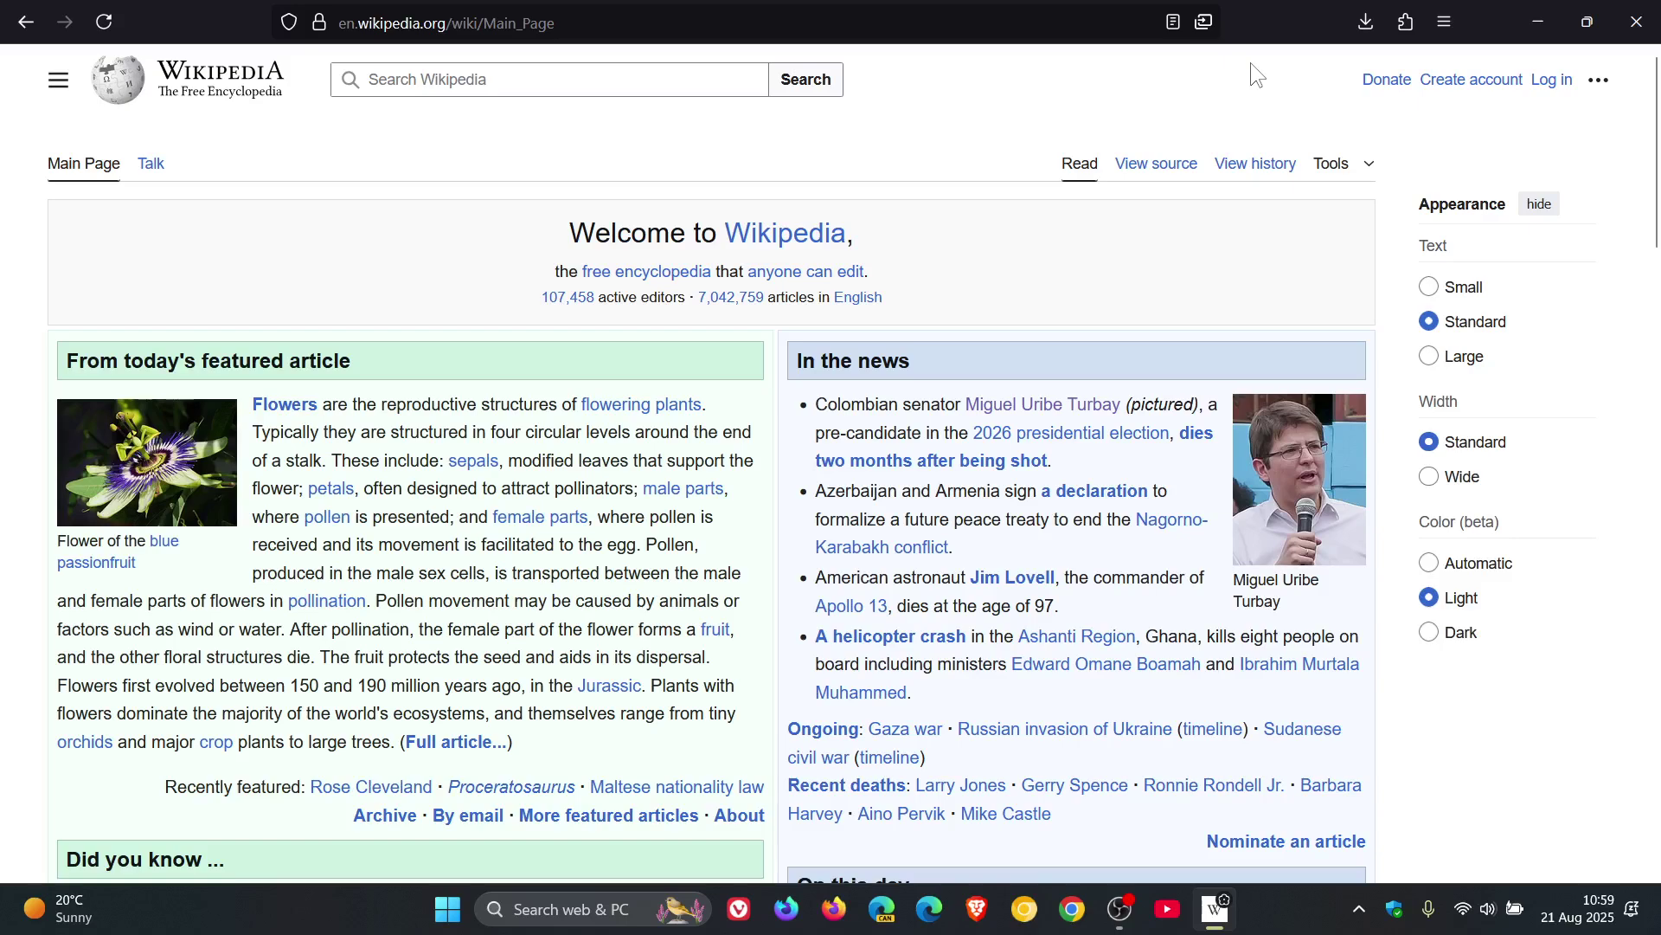
Step: Pin the Wikipedia app icon to the taskbar and close its window
right_click(1211, 915)
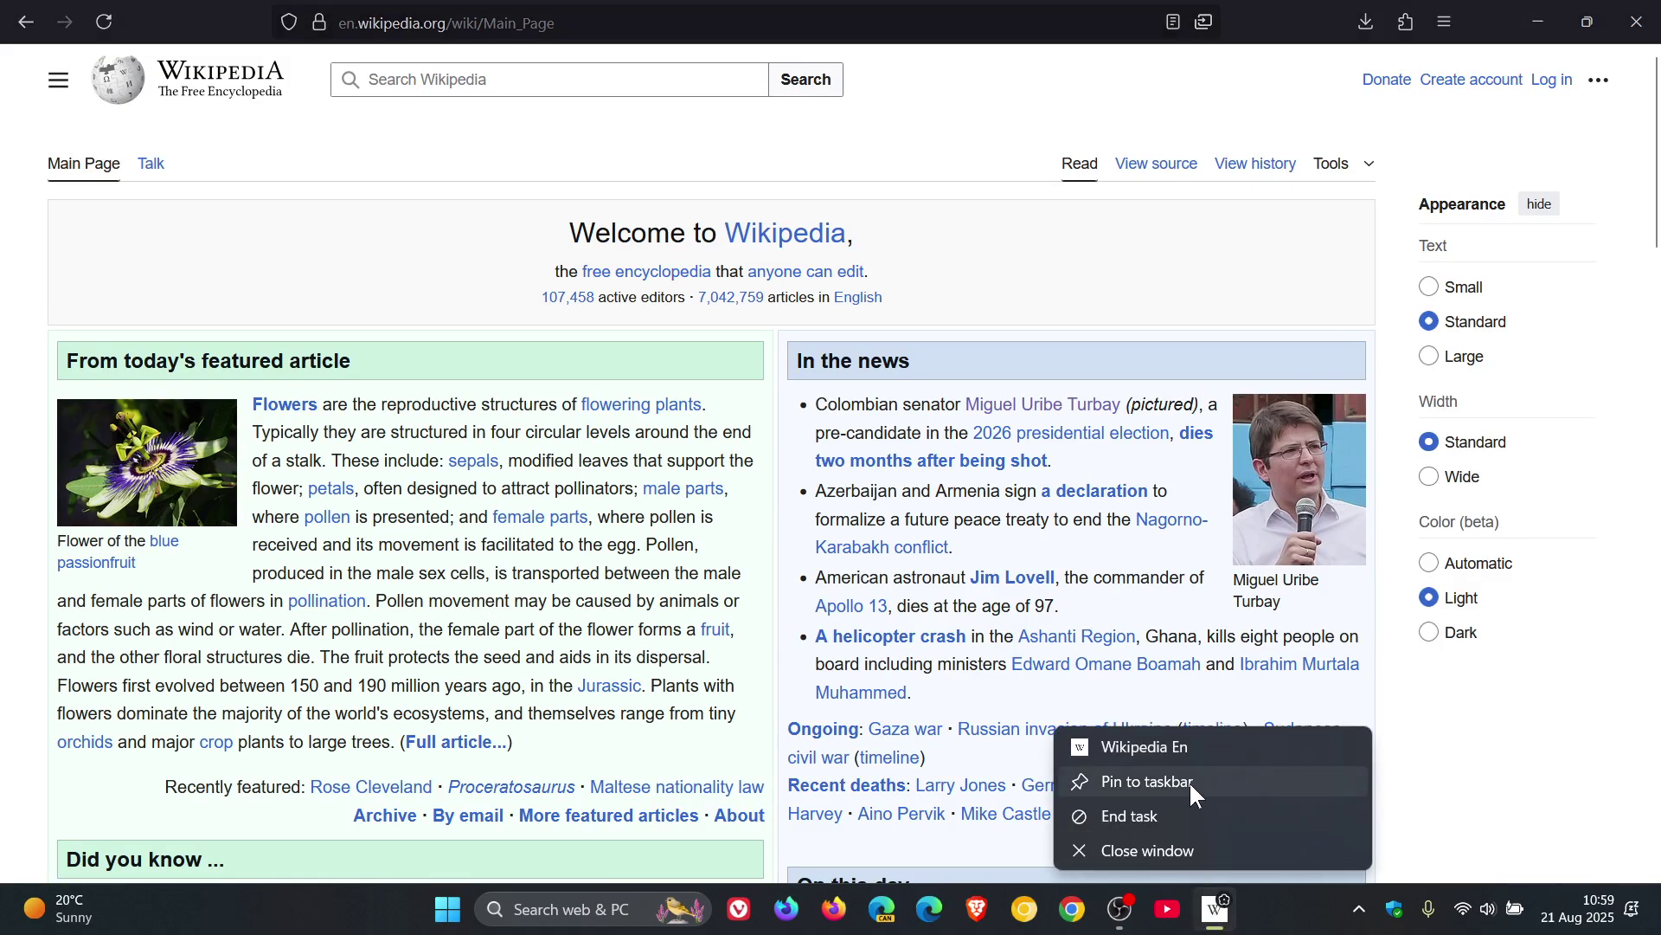
left_click(1188, 781)
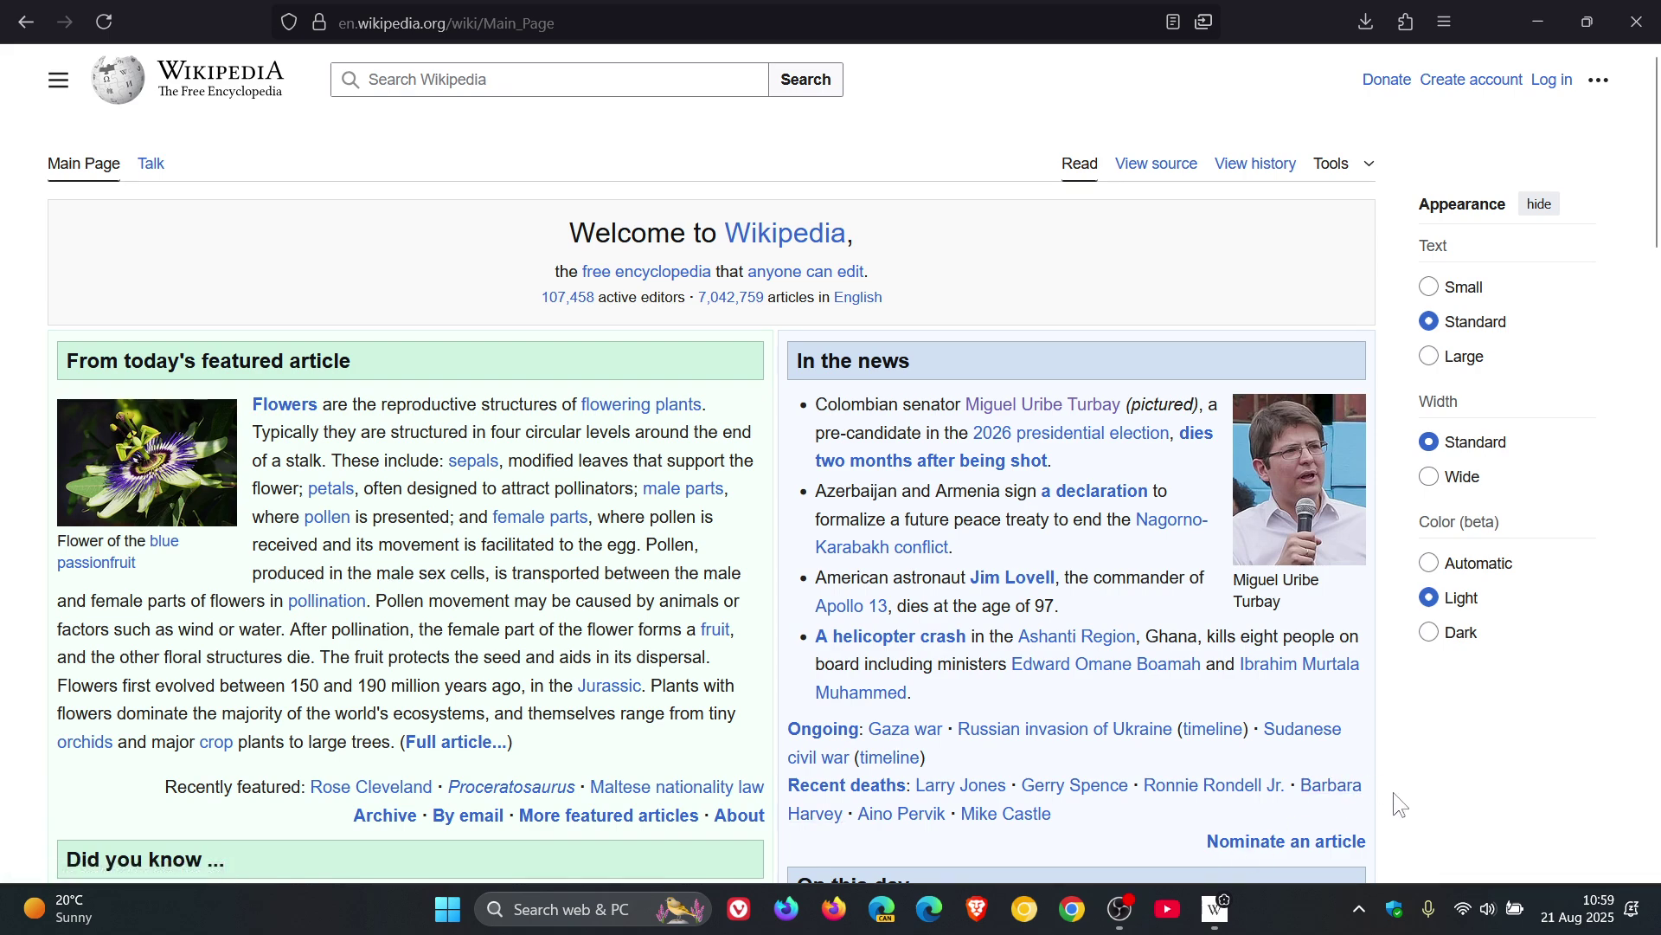
left_click(1631, 26)
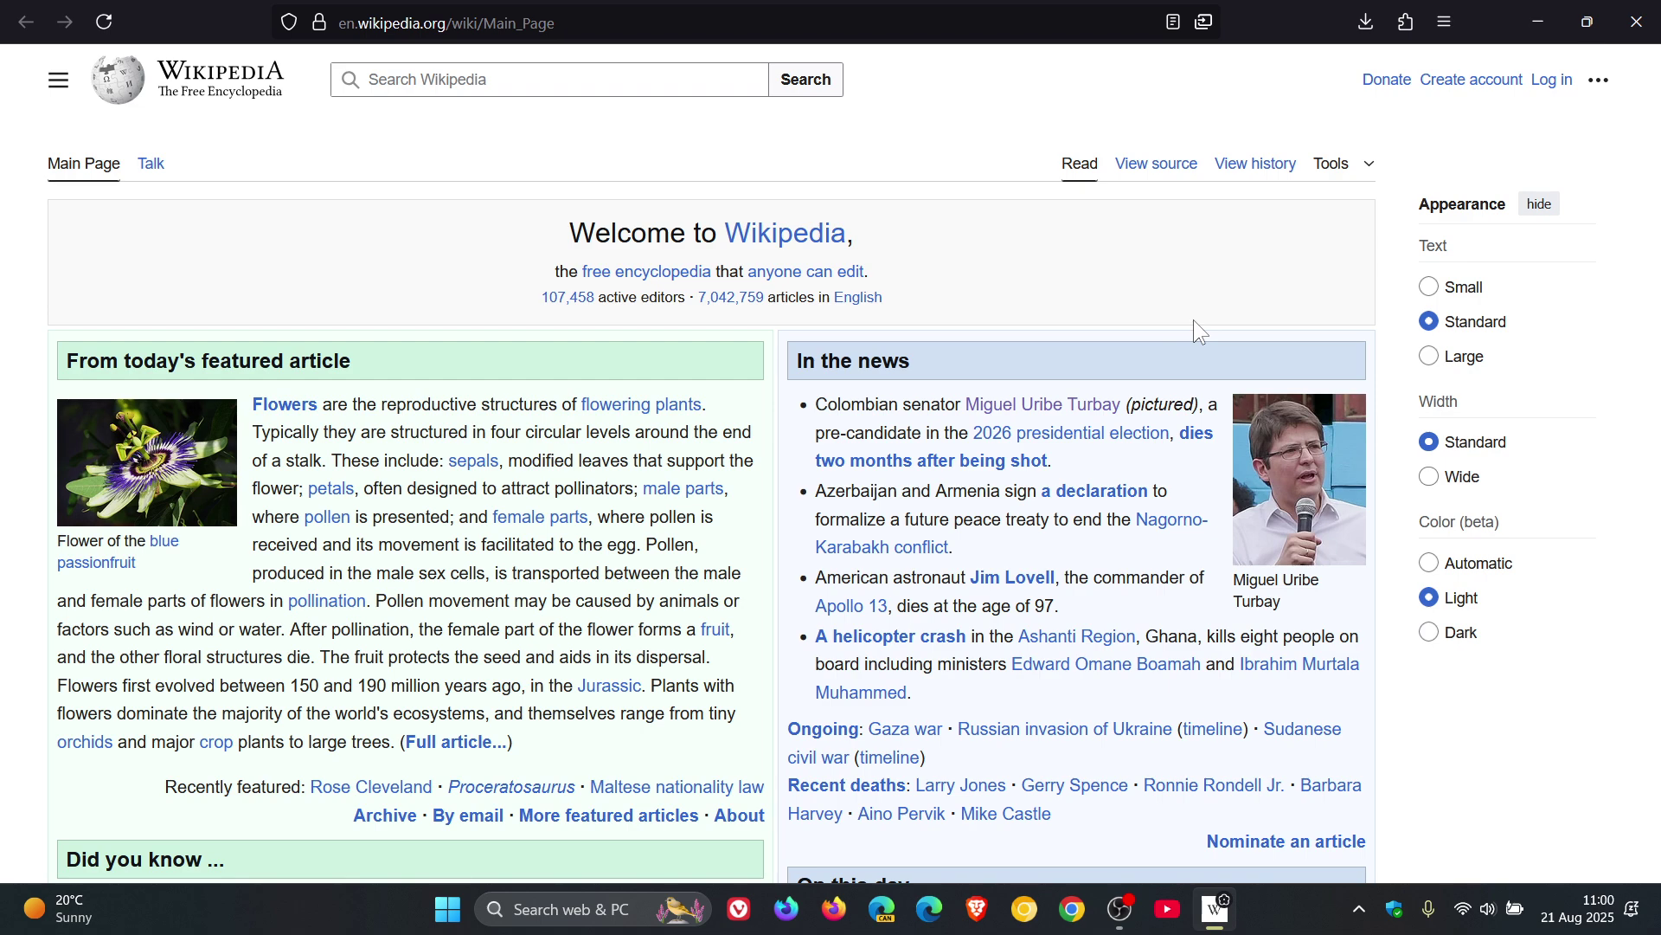
left_click(1639, 27)
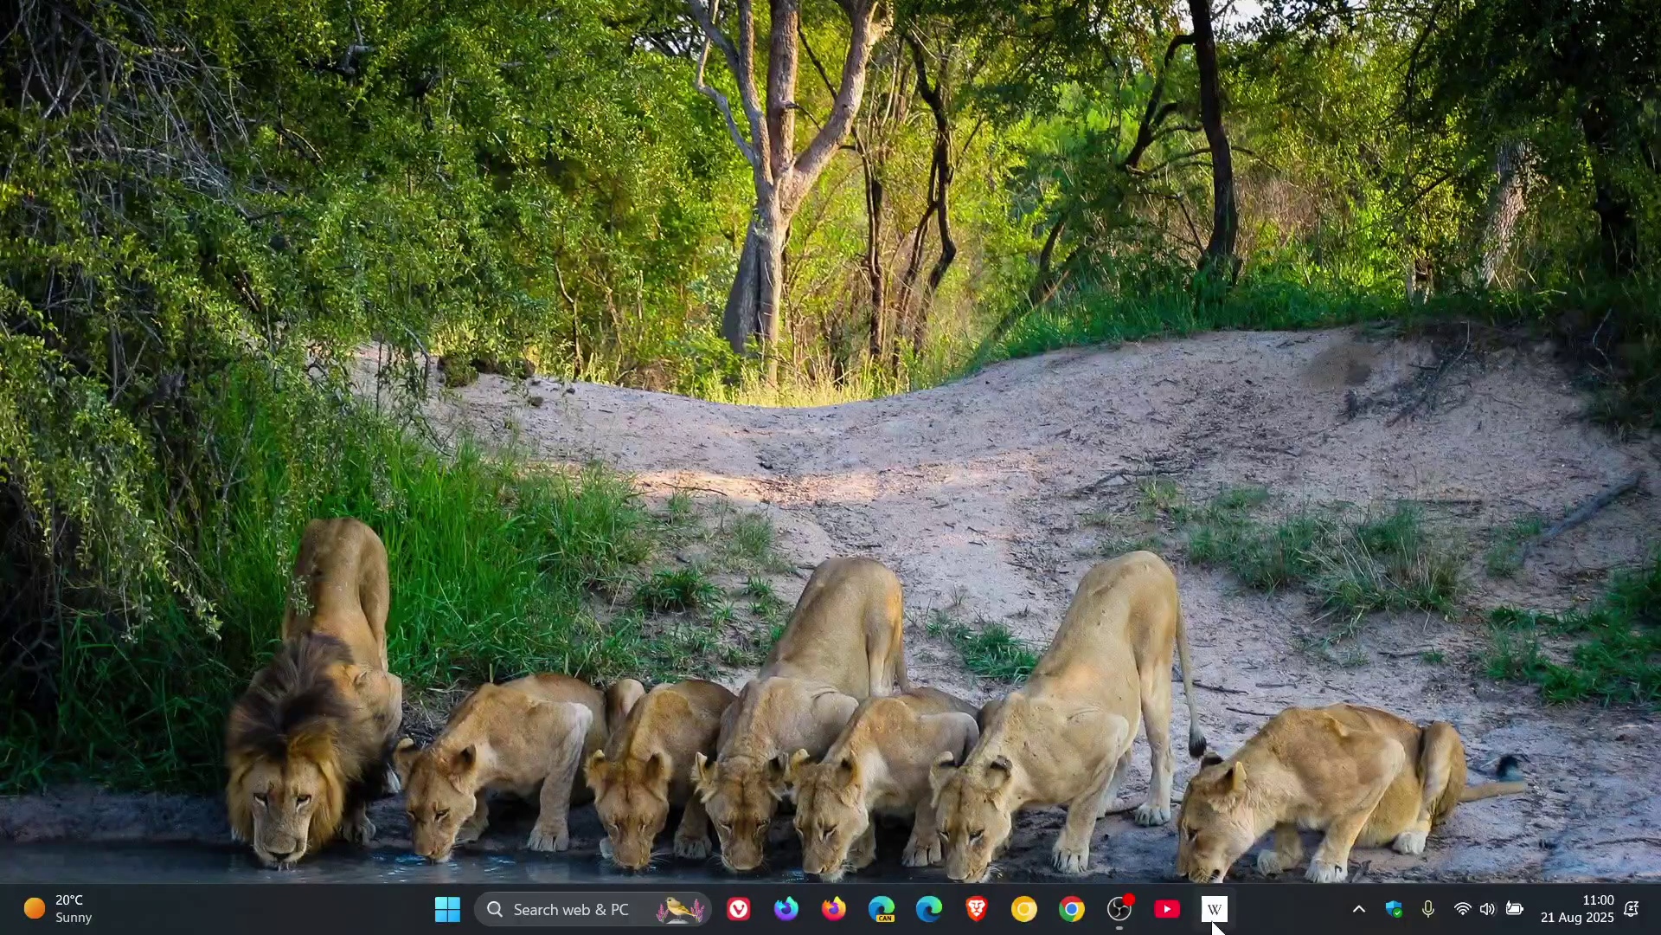
Step: Unpin Wikipedia from the taskbar and launch a fresh Firefox window
right_click(1215, 918)
left_click(1196, 846)
left_click(854, 906)
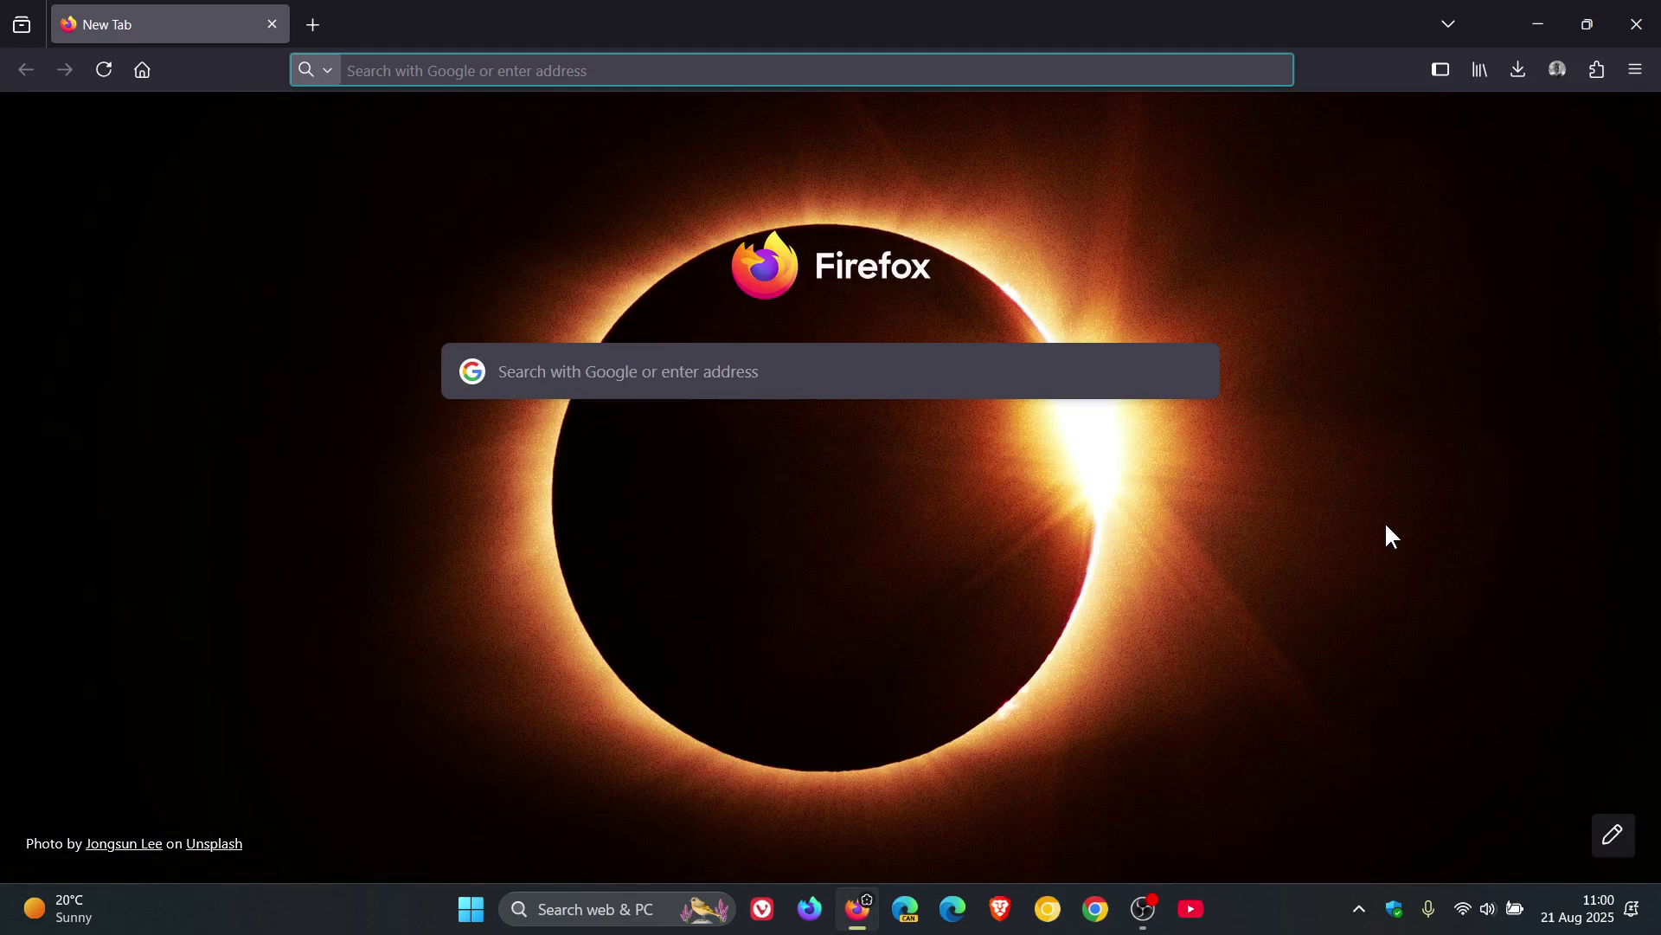
left_click(1594, 838)
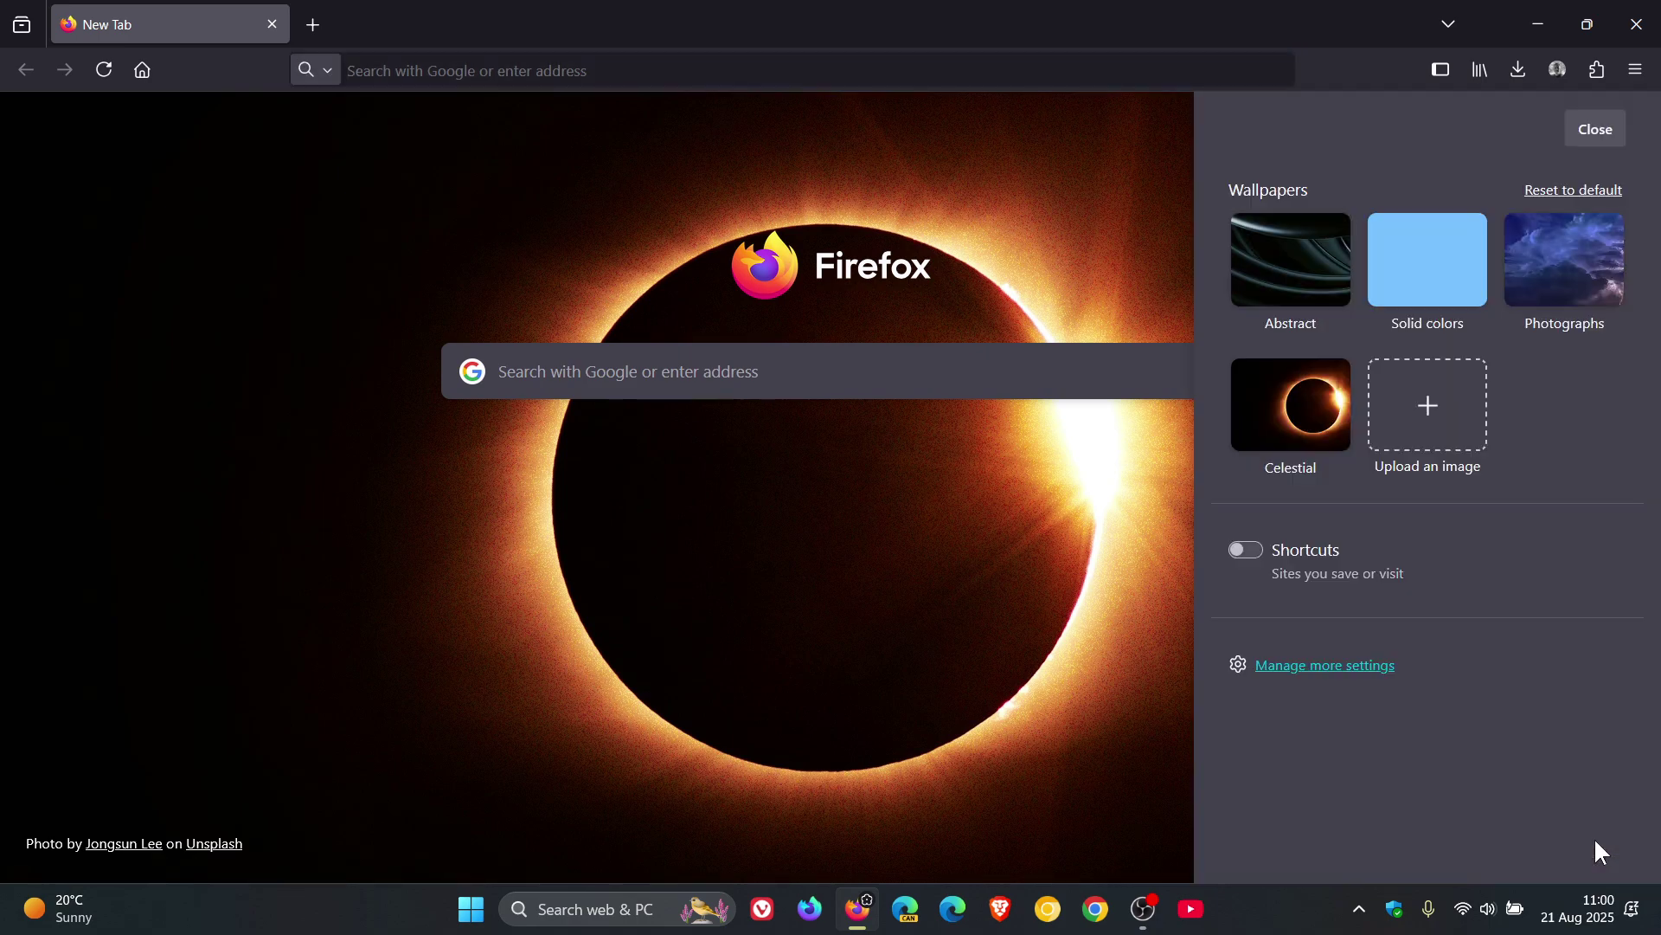
left_click(1315, 665)
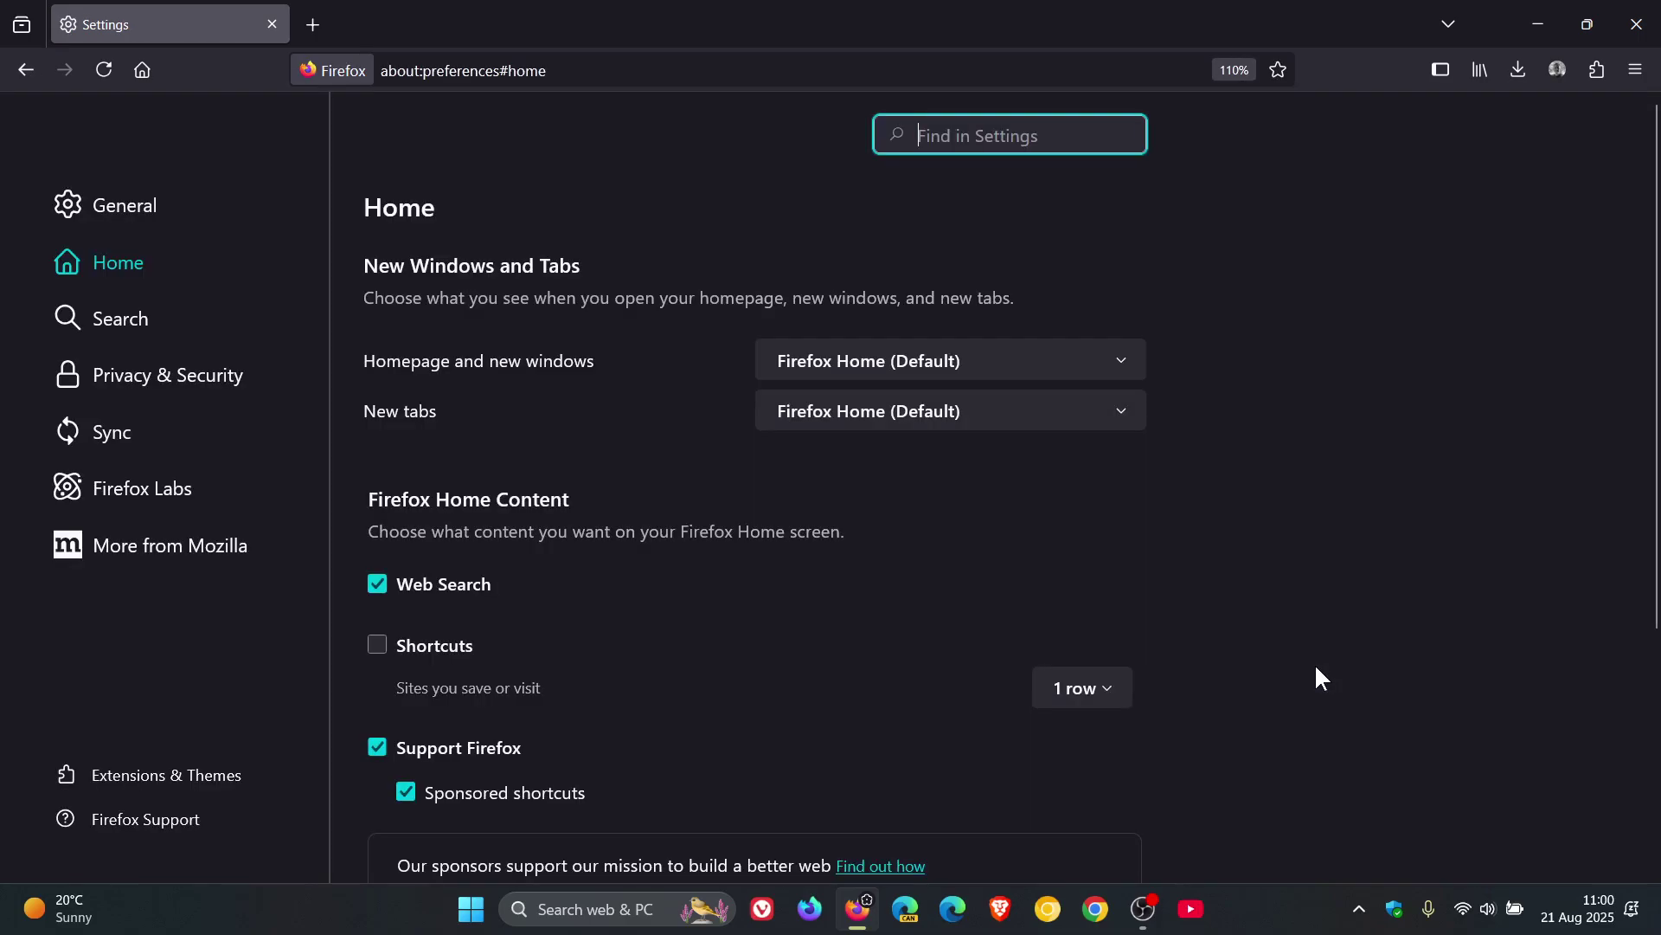
left_click(148, 483)
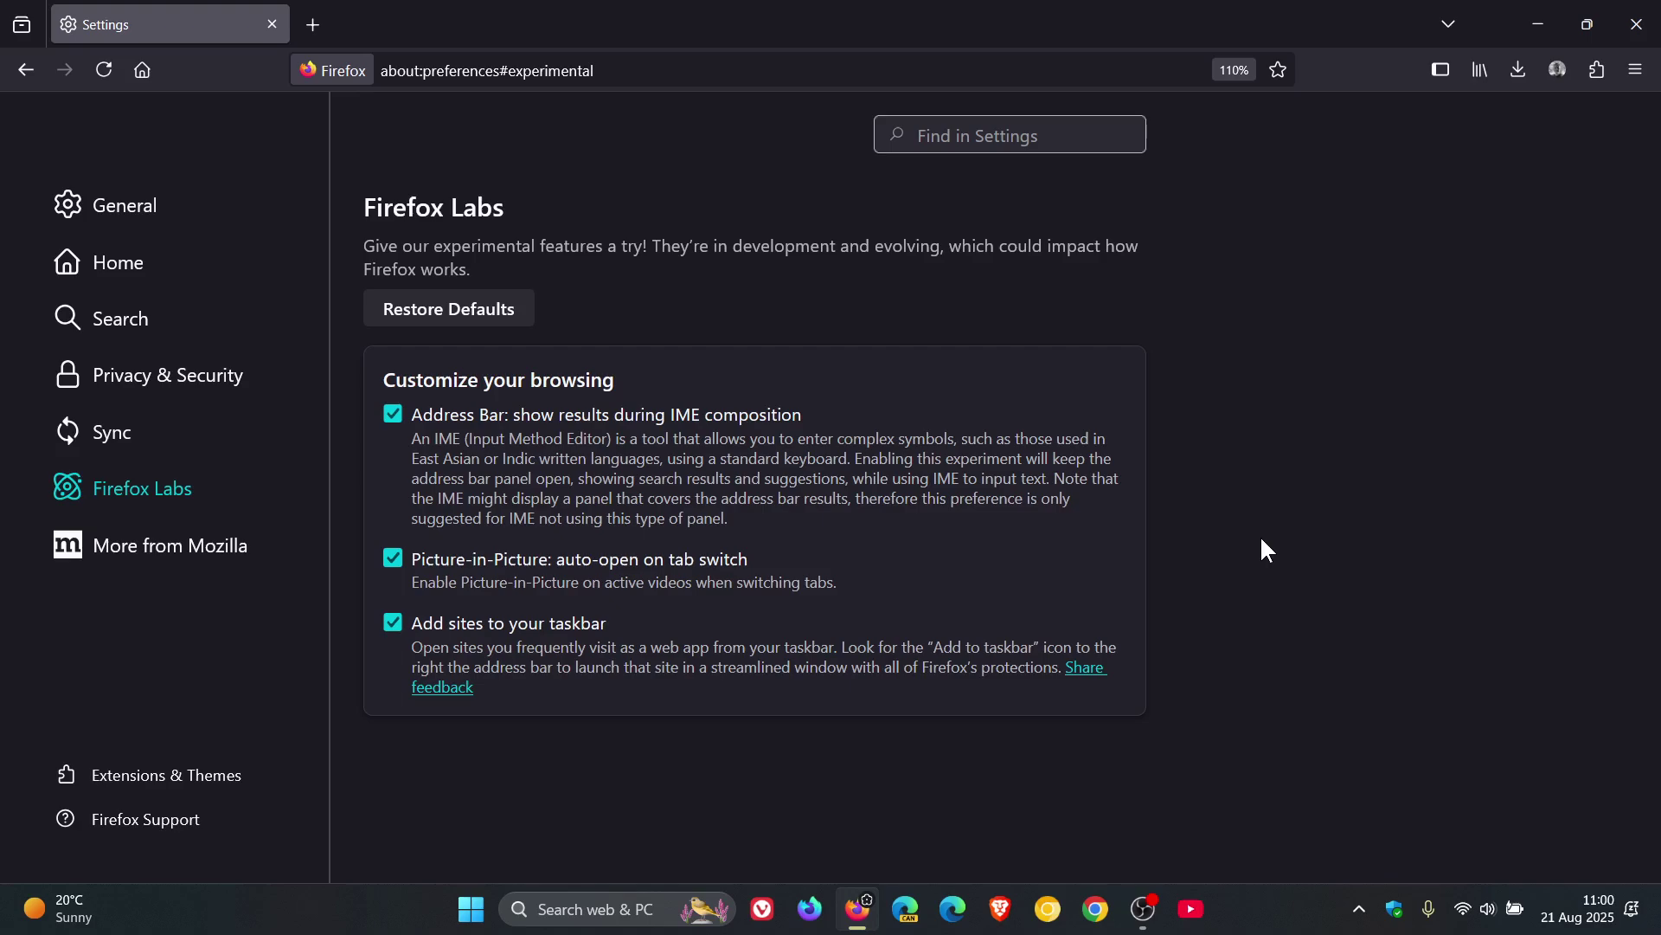
left_click(134, 73)
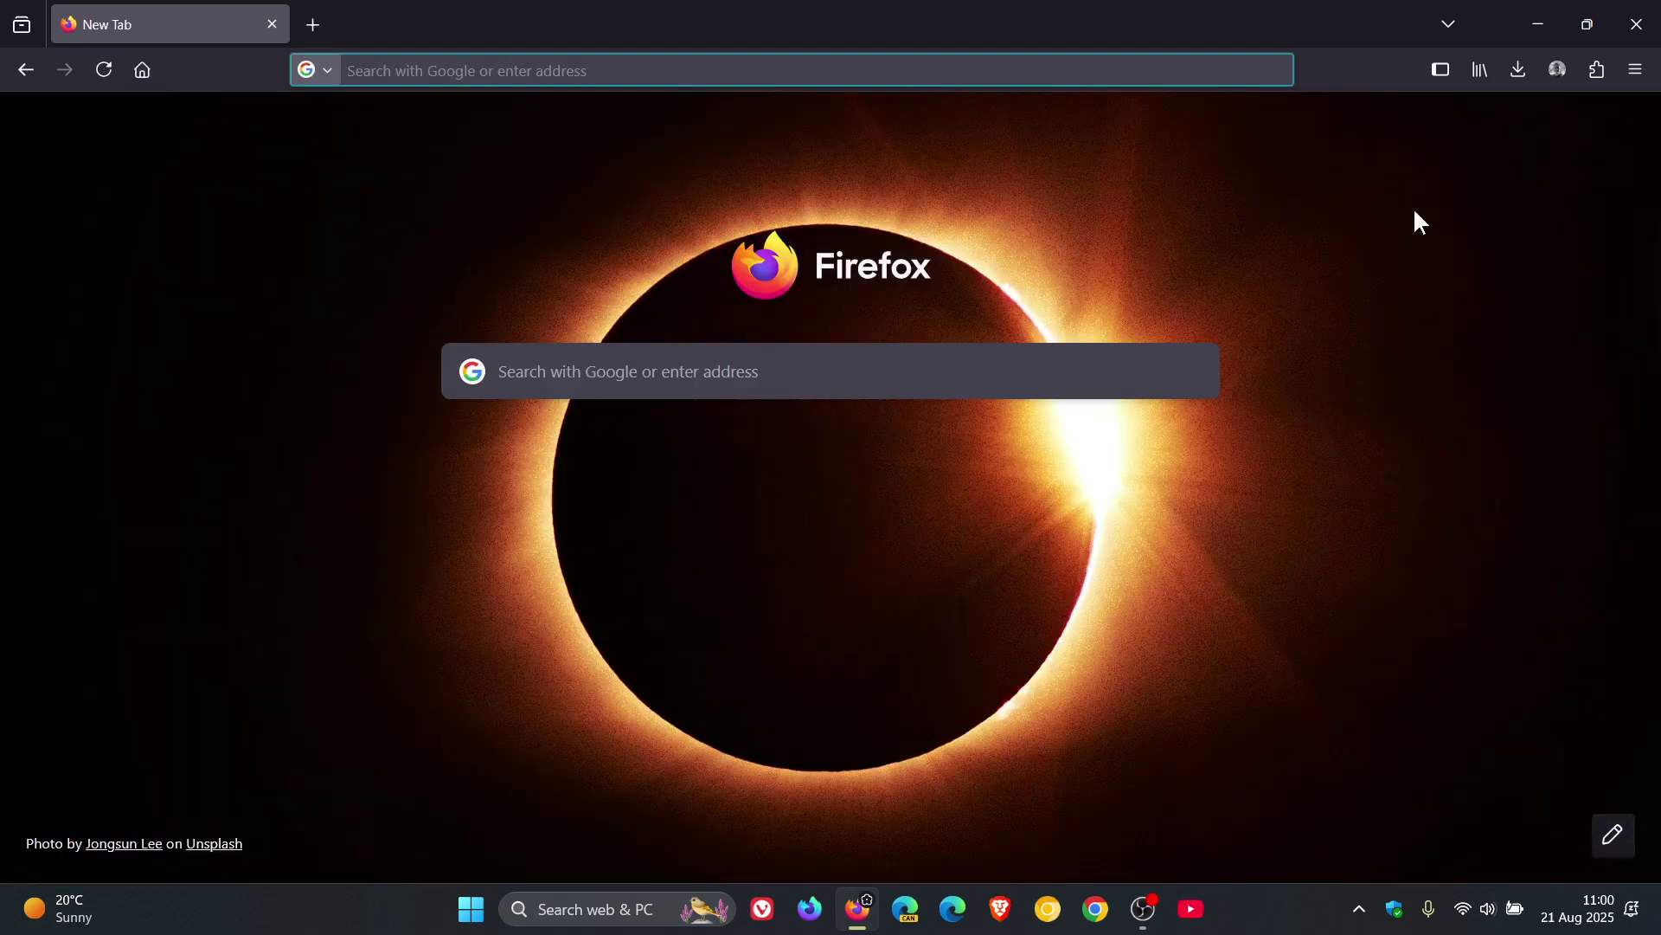